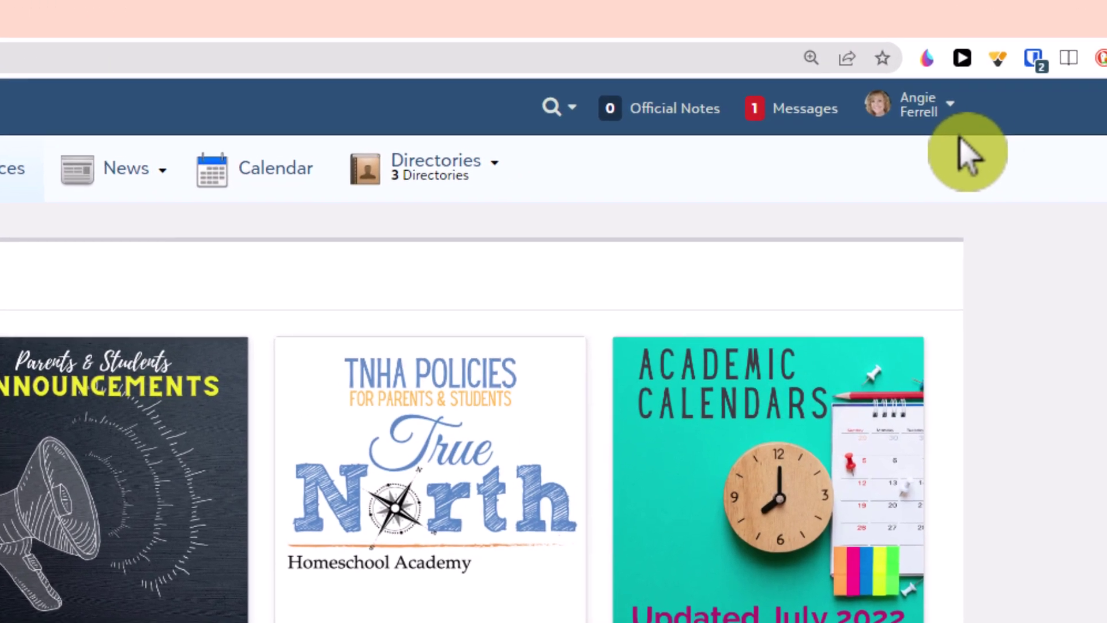
Open the parent account's profile and look over its contact card
{"action": "left_click", "coordinate": [950, 105]}
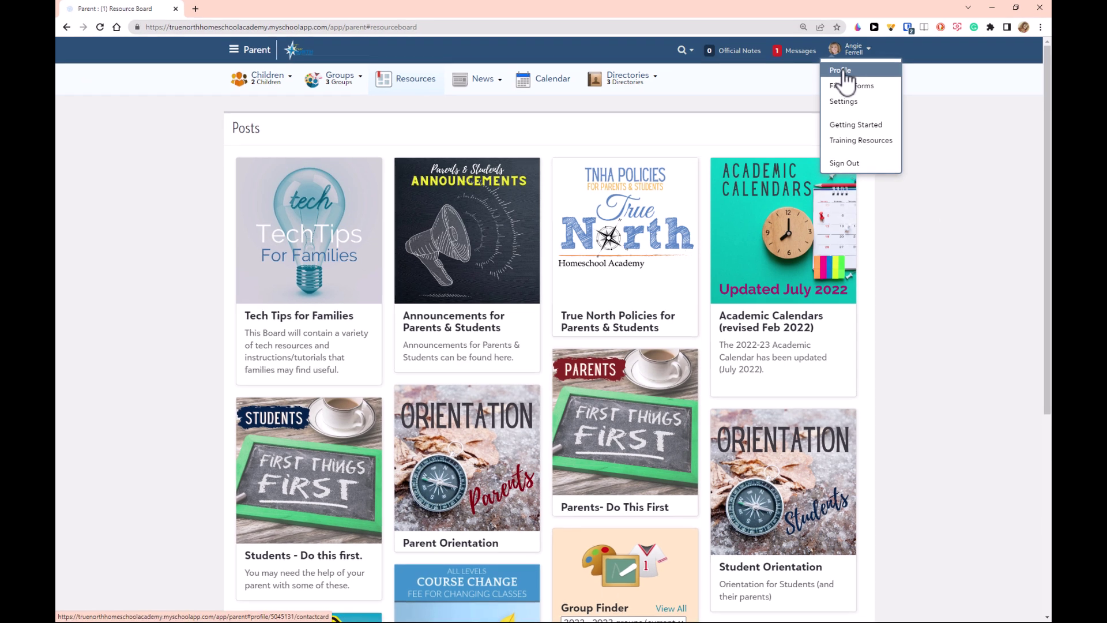
{"action": "left_click", "coordinate": [843, 71]}
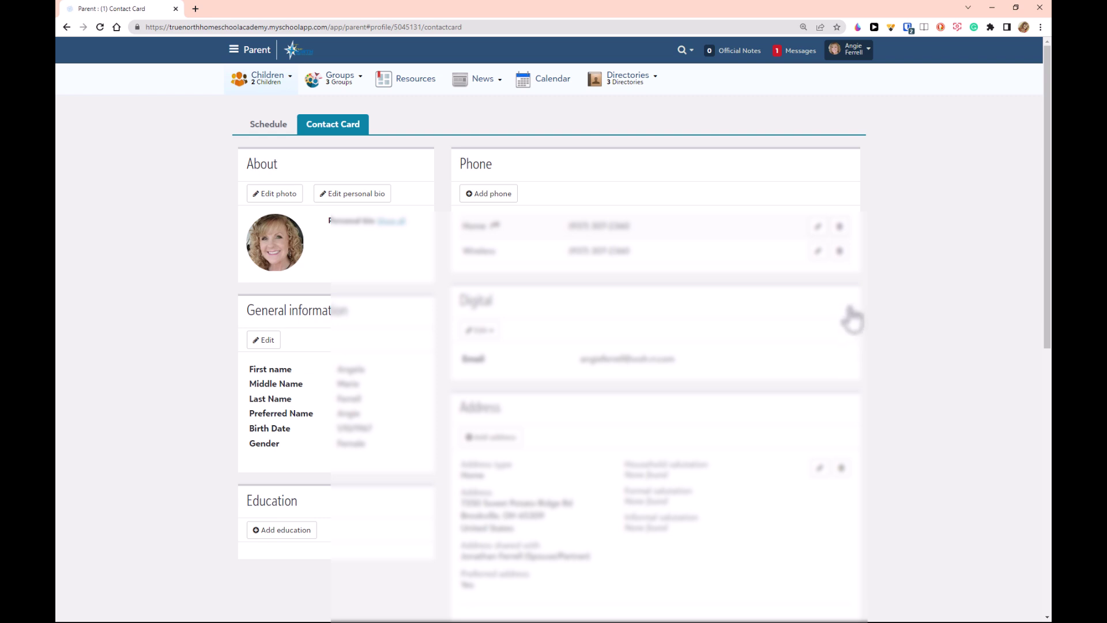
{"action": "scroll", "coordinate": [656, 272], "scroll_direction": "down", "scroll_amount": 5}
{"action": "scroll", "coordinate": [655, 272], "scroll_direction": "up", "scroll_amount": 5}
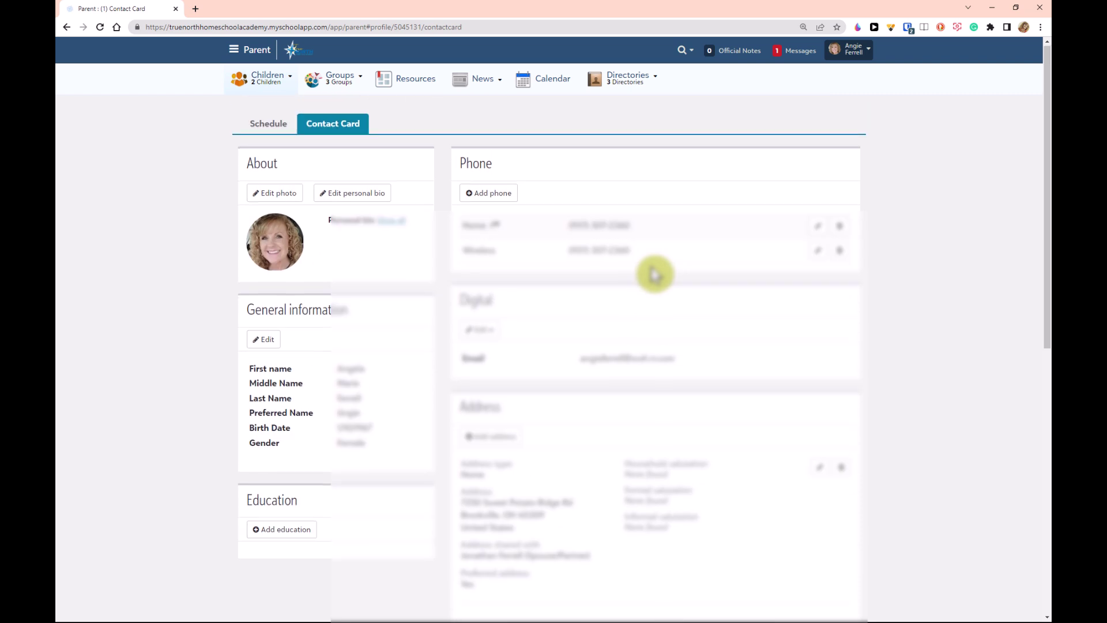
Open the account settings and view the notification settings
{"action": "left_click", "coordinate": [869, 54]}
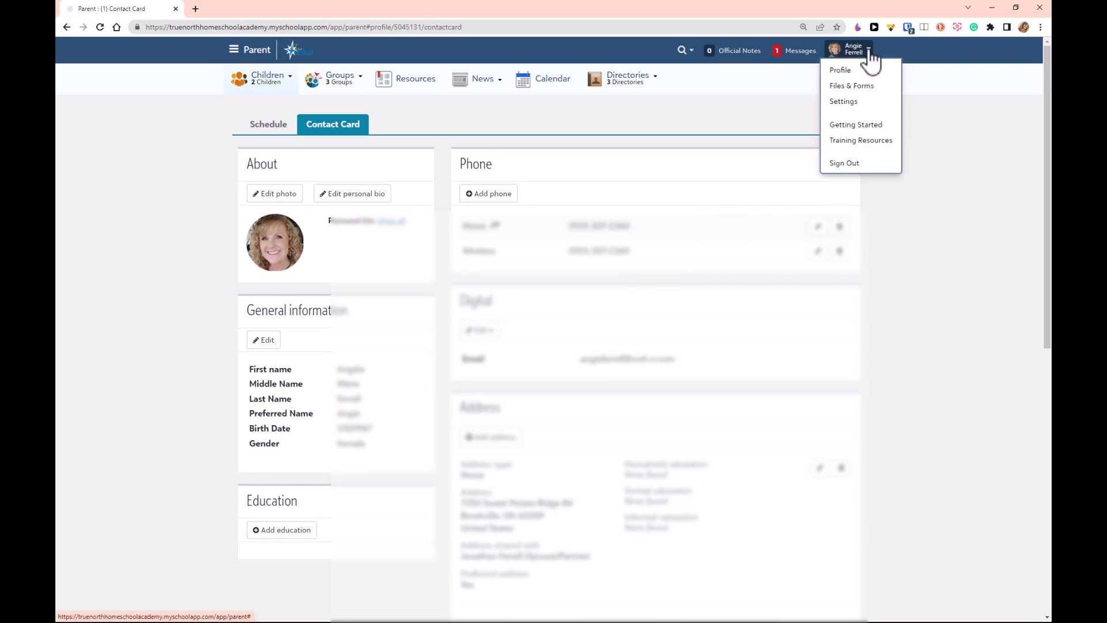
{"action": "left_click", "coordinate": [848, 103]}
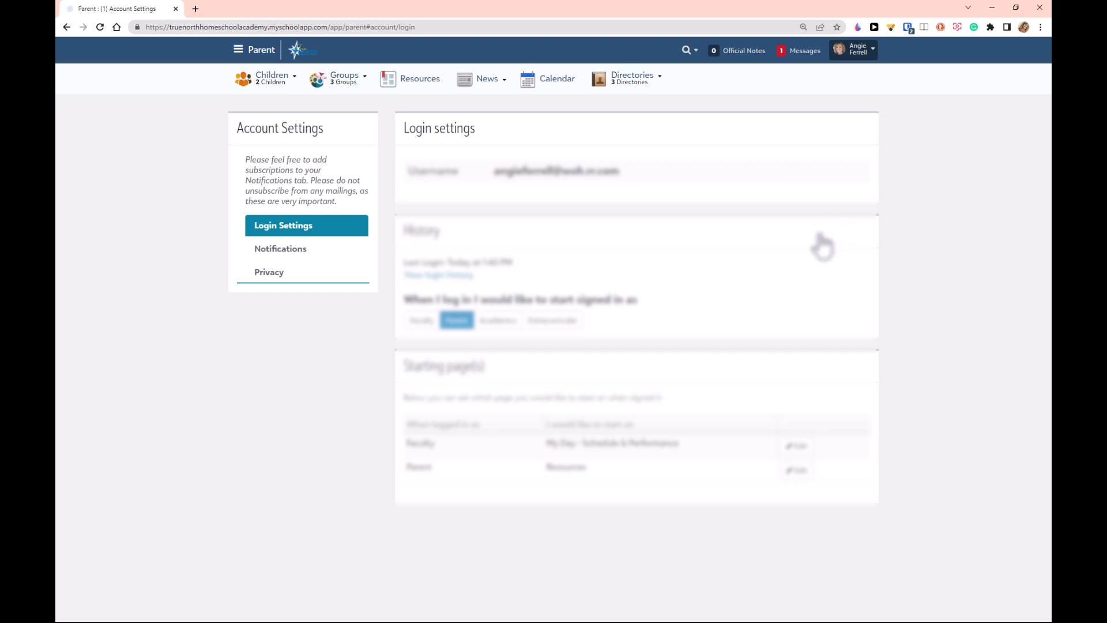
{"action": "left_click", "coordinate": [284, 250]}
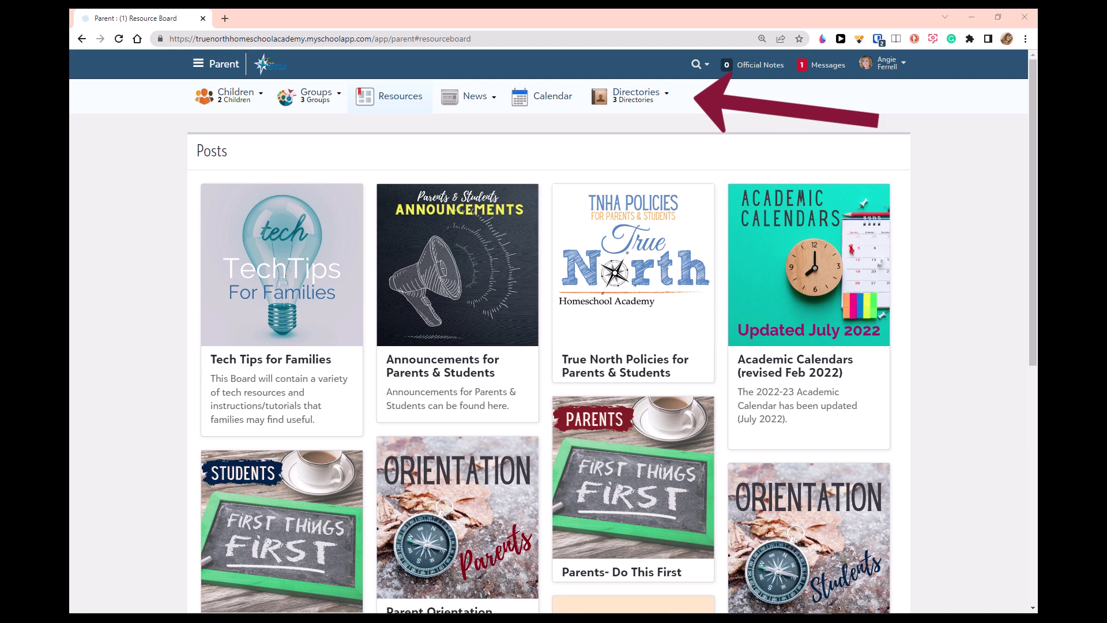
Open the calendar, view it by day, week and month, and show March 2023
{"action": "left_click", "coordinate": [643, 99]}
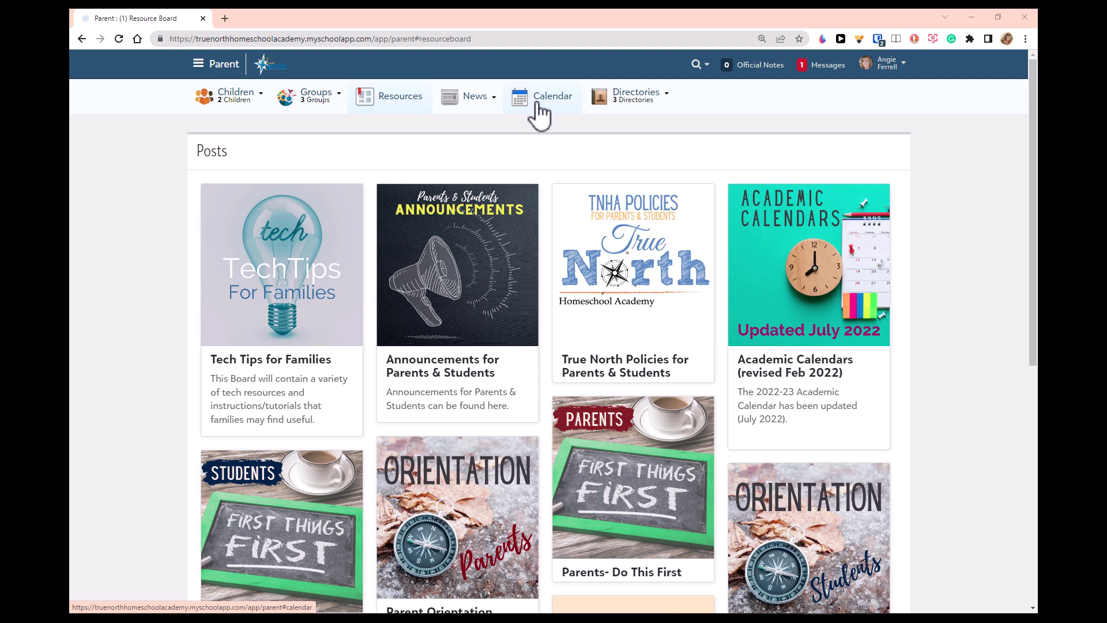
{"action": "left_click", "coordinate": [537, 105]}
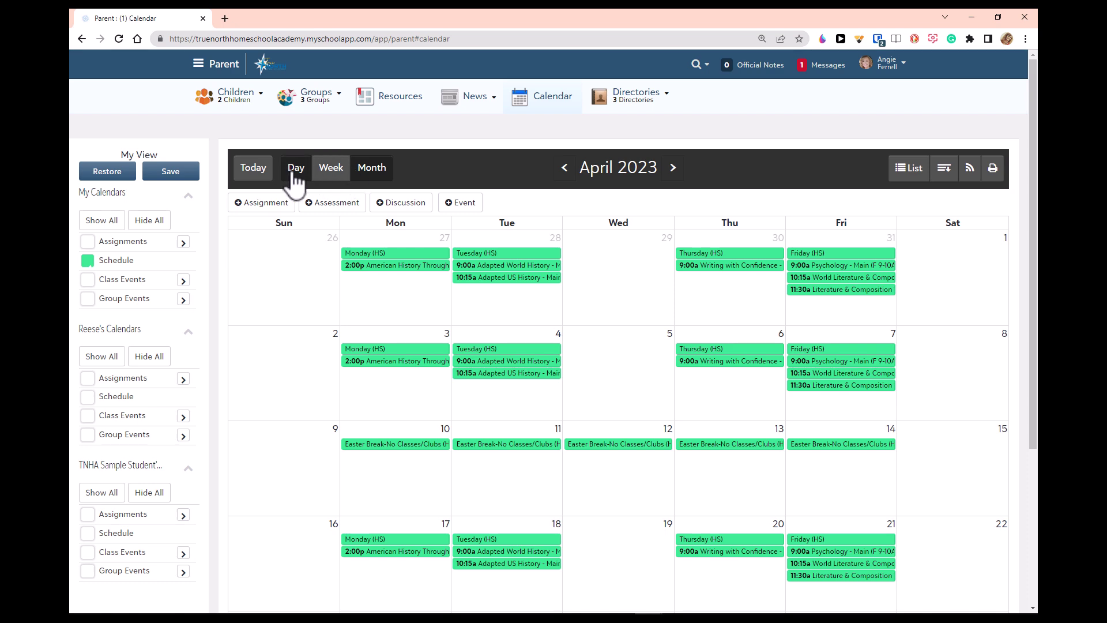
{"action": "left_click", "coordinate": [297, 172]}
{"action": "left_click", "coordinate": [334, 174]}
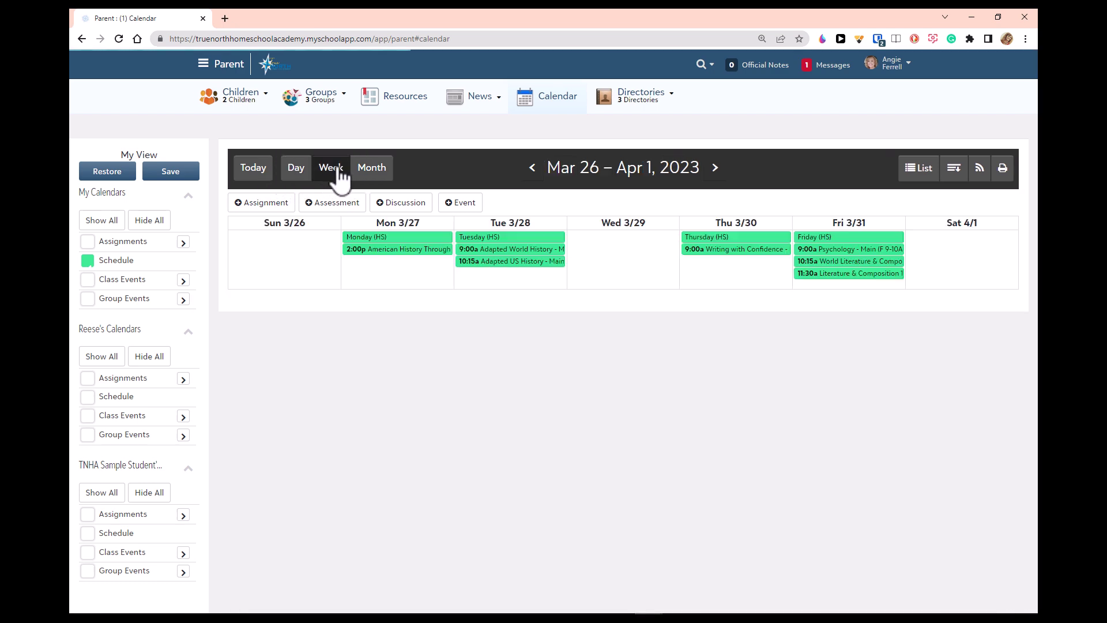
{"action": "left_click", "coordinate": [370, 173]}
{"action": "left_click", "coordinate": [565, 168]}
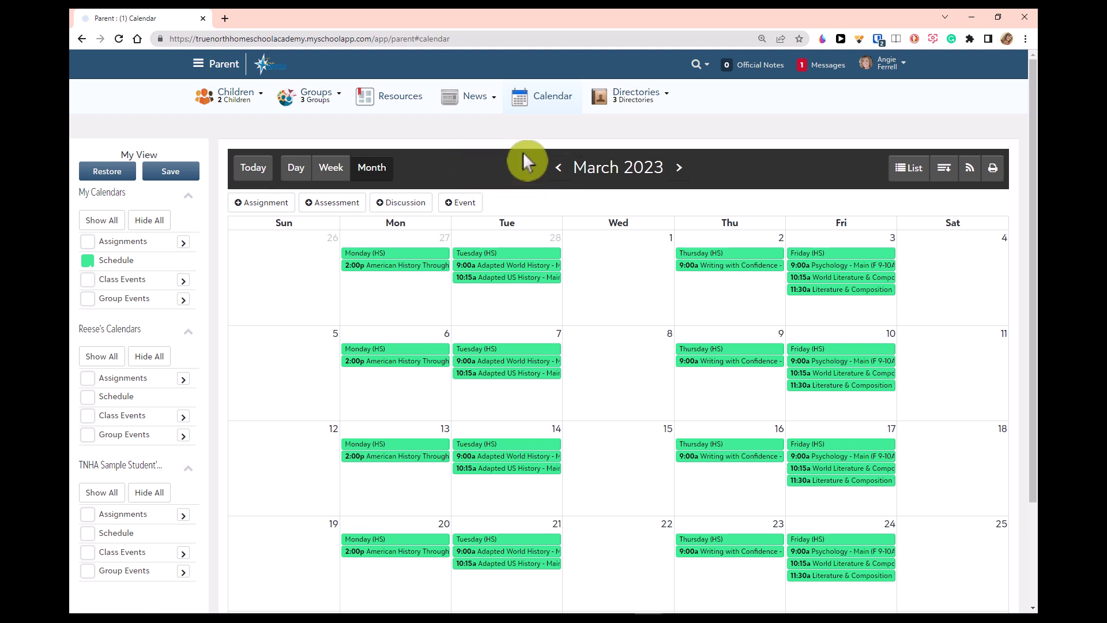
View the news area's Featured Content, Recent Activity and Archived Content pages
{"action": "left_click", "coordinate": [470, 97]}
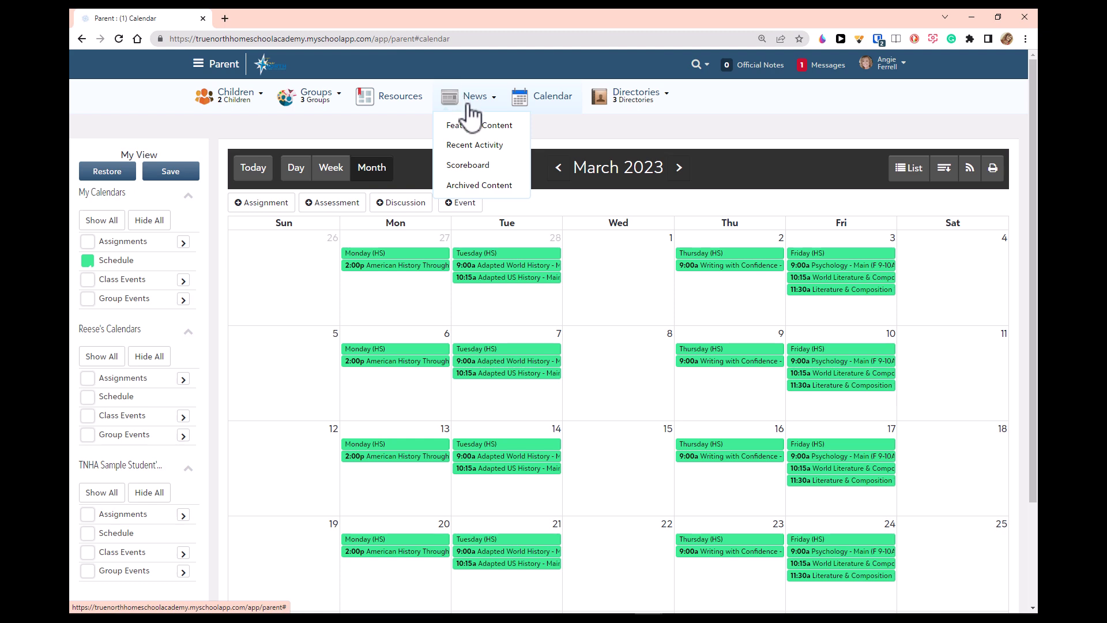
{"action": "left_click", "coordinate": [470, 127]}
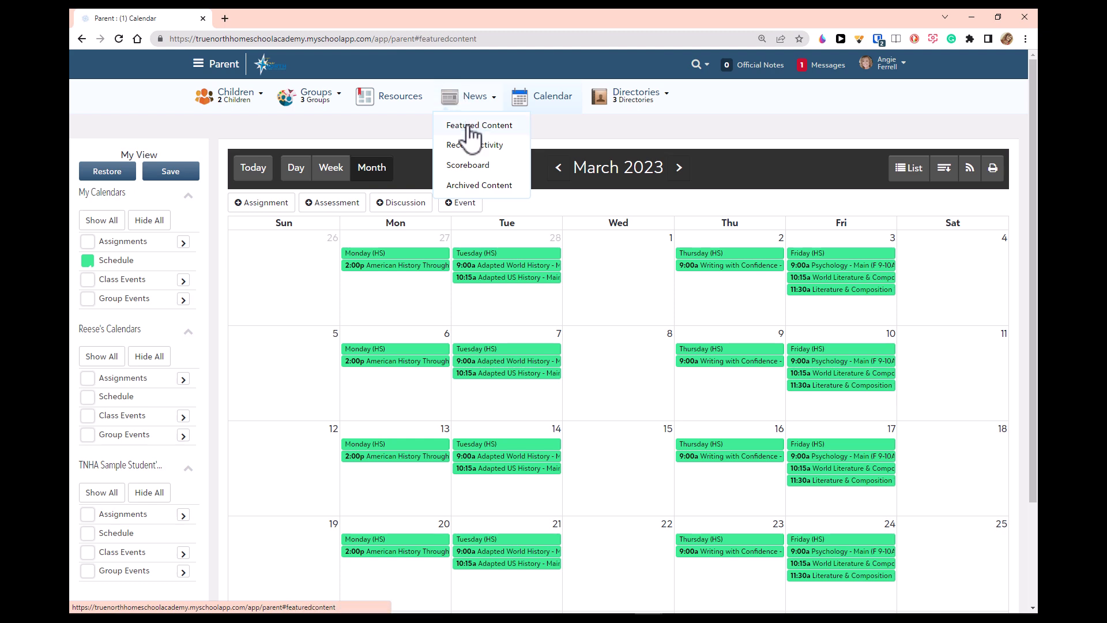
{"action": "left_click", "coordinate": [470, 99]}
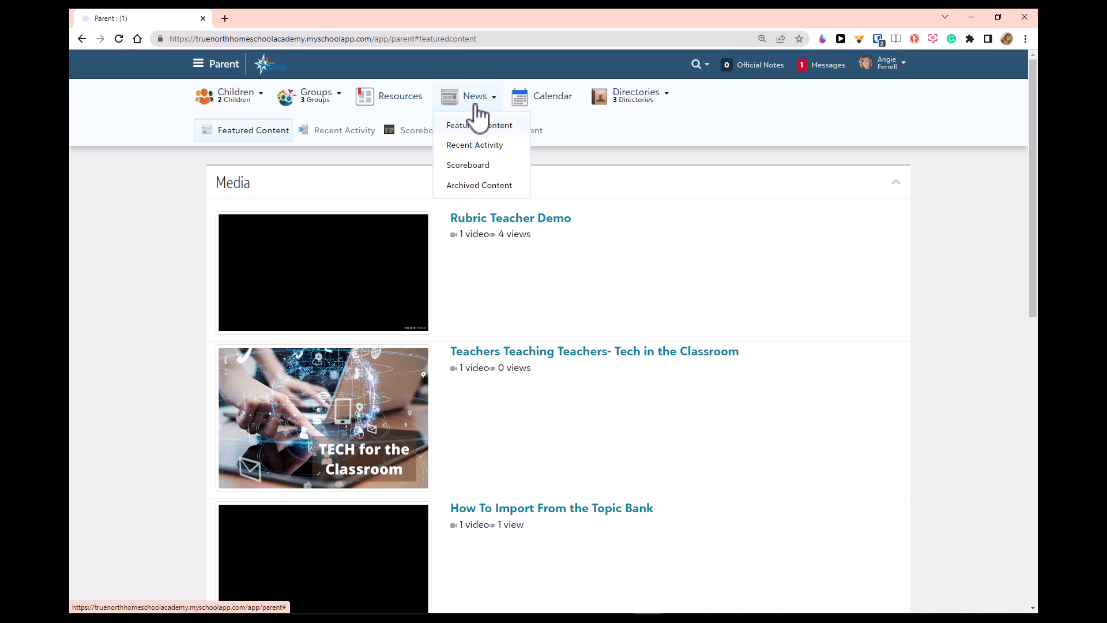
{"action": "left_click", "coordinate": [481, 147]}
{"action": "left_click", "coordinate": [481, 145]}
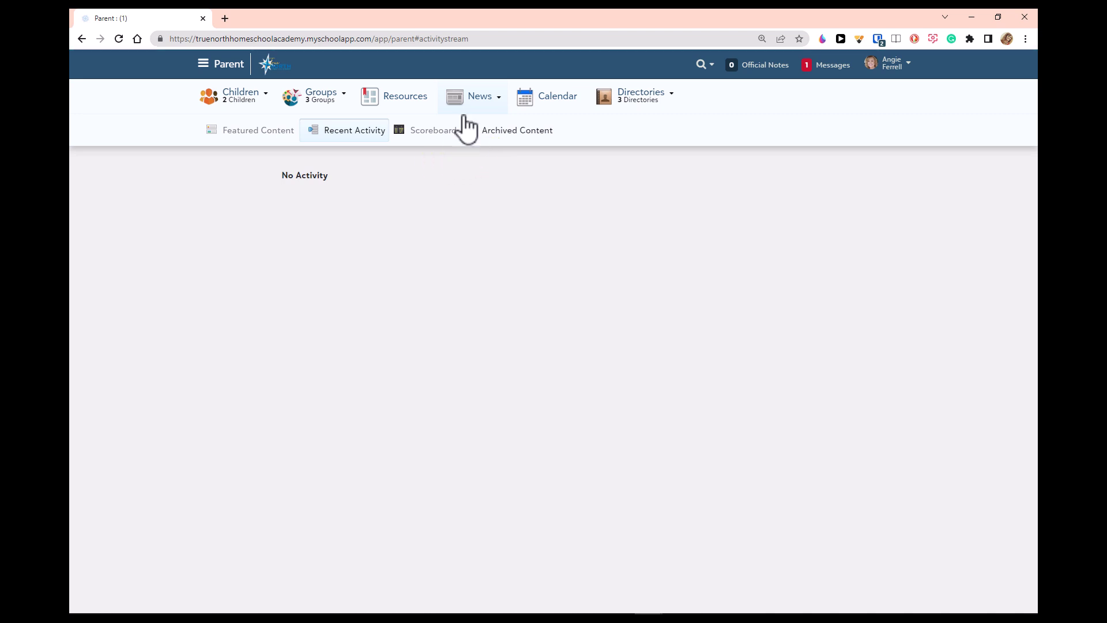
{"action": "left_click", "coordinate": [473, 97]}
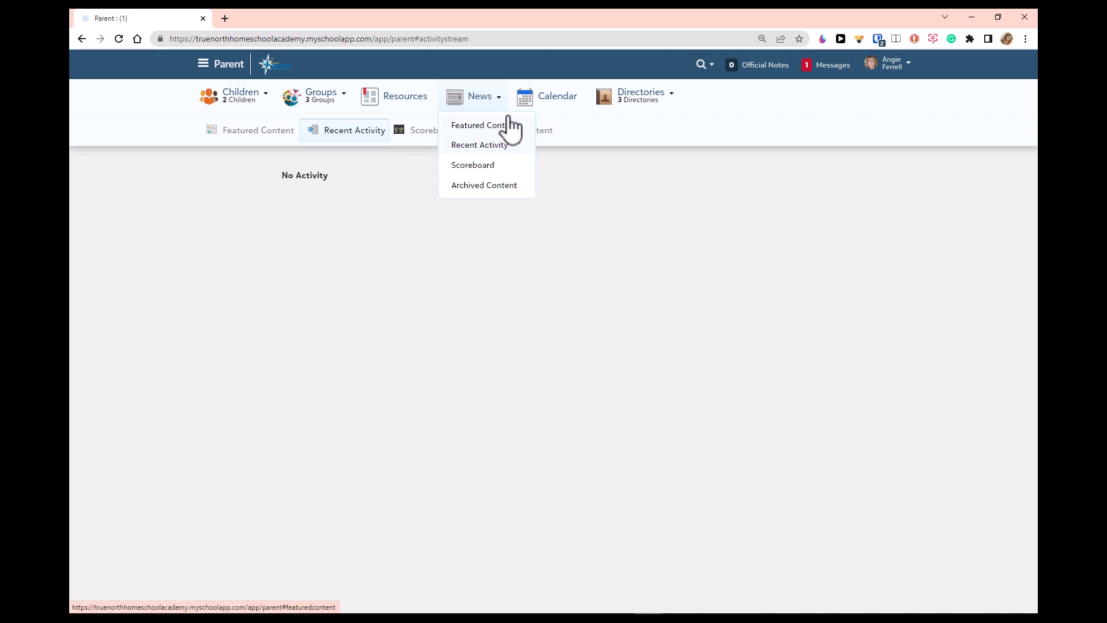
{"action": "left_click", "coordinate": [480, 186]}
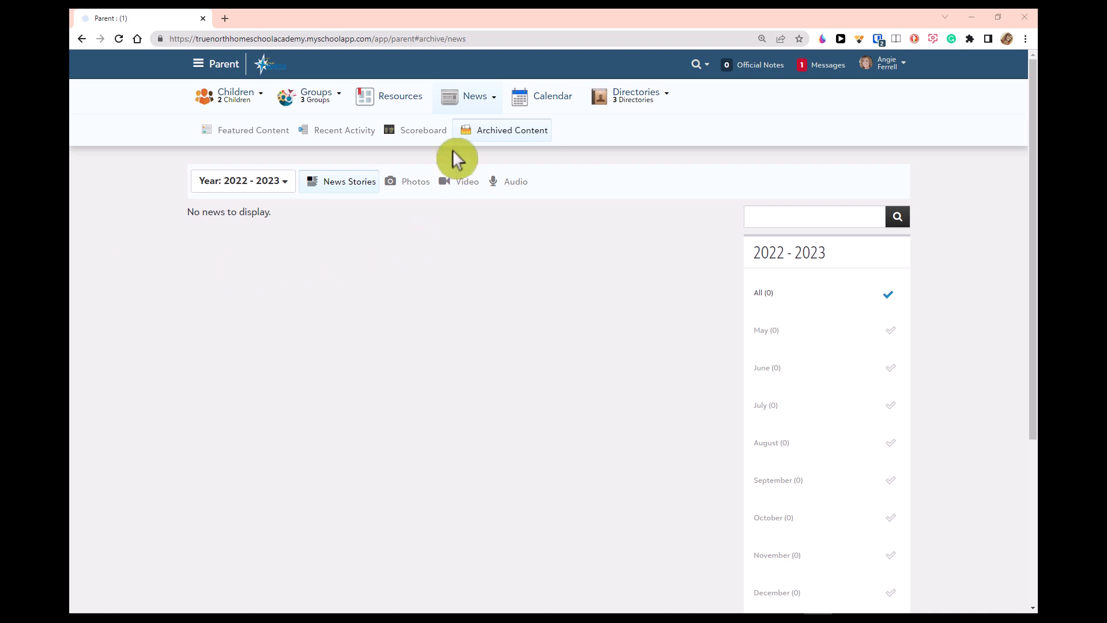
Return to the Resources board and check the list of joined groups
{"action": "left_click", "coordinate": [398, 102]}
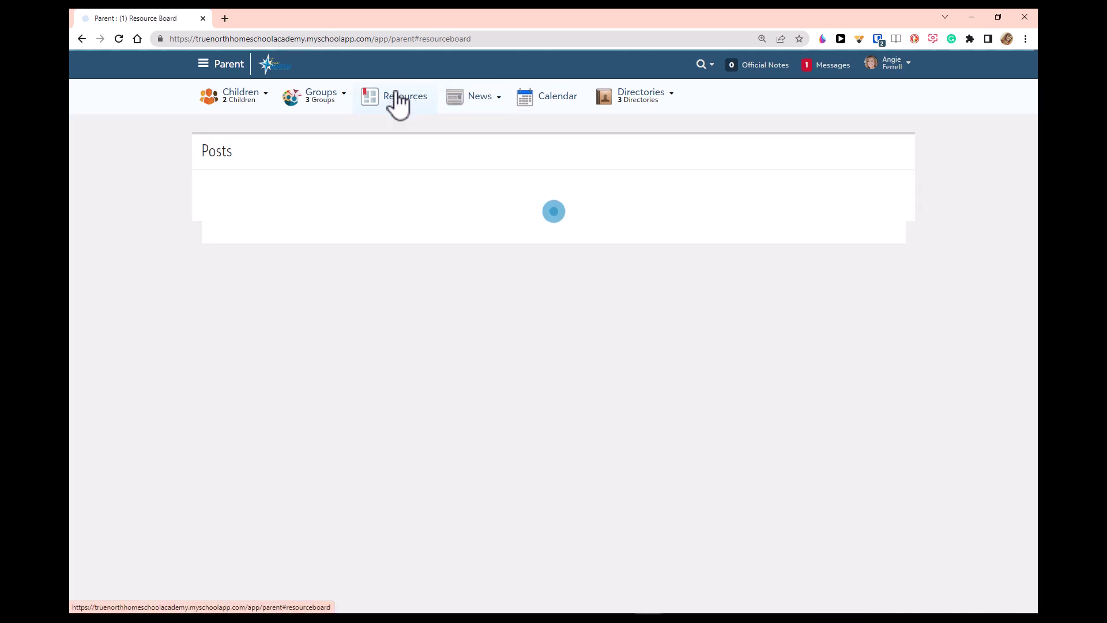
{"action": "mouse_move", "coordinate": [339, 99]}
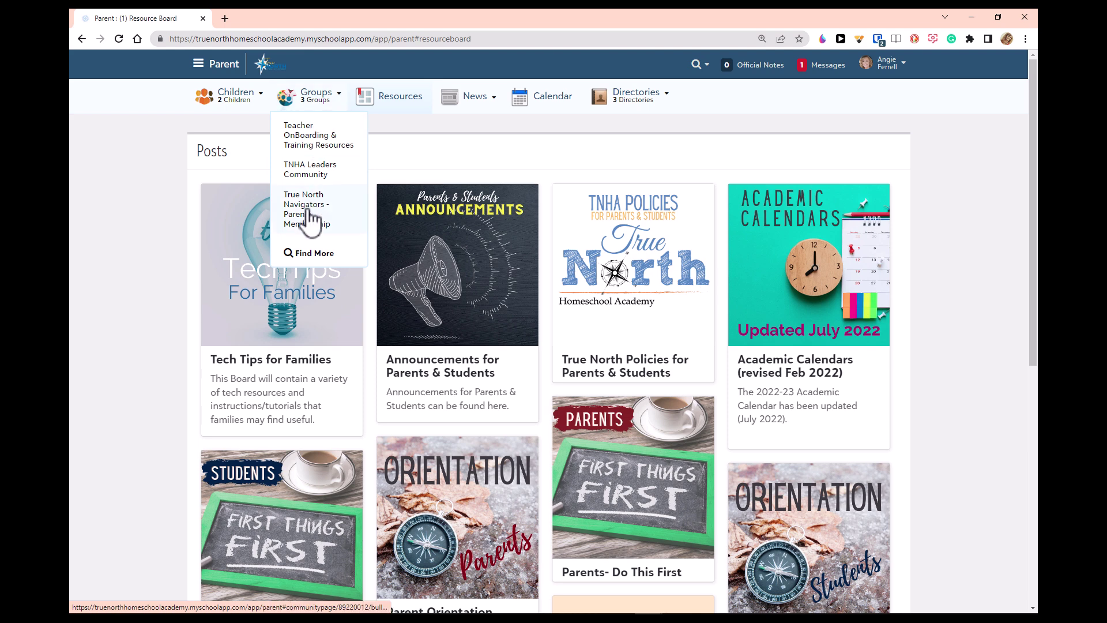
{"action": "left_click", "coordinate": [325, 83]}
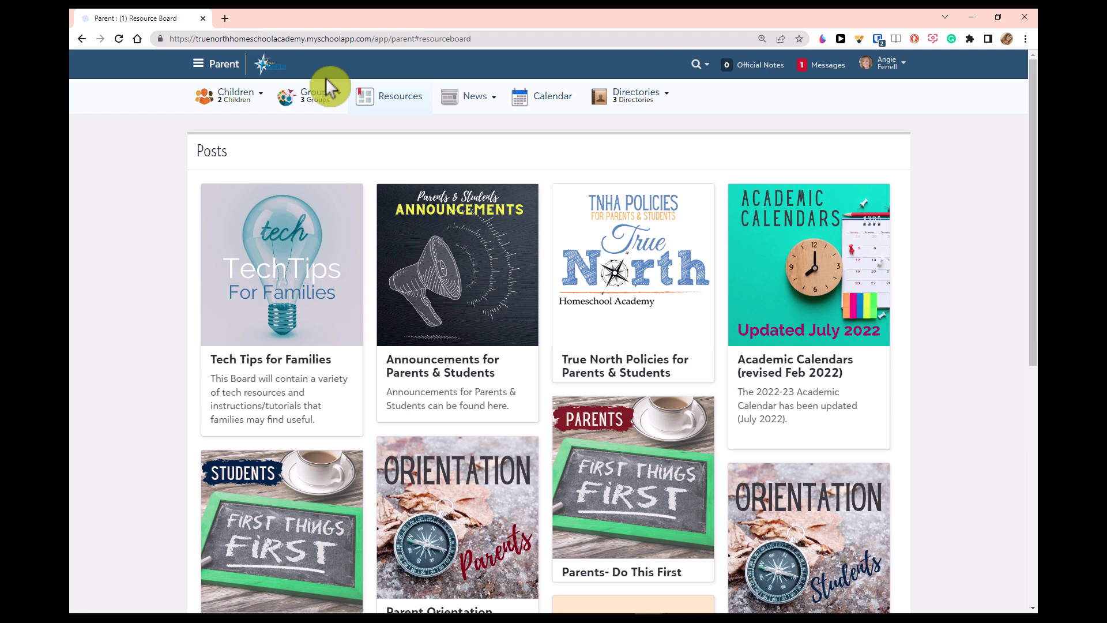
{"action": "left_click", "coordinate": [326, 92]}
Open the TNHA Sample Student's progress page and review the listed courses
{"action": "left_click", "coordinate": [265, 98]}
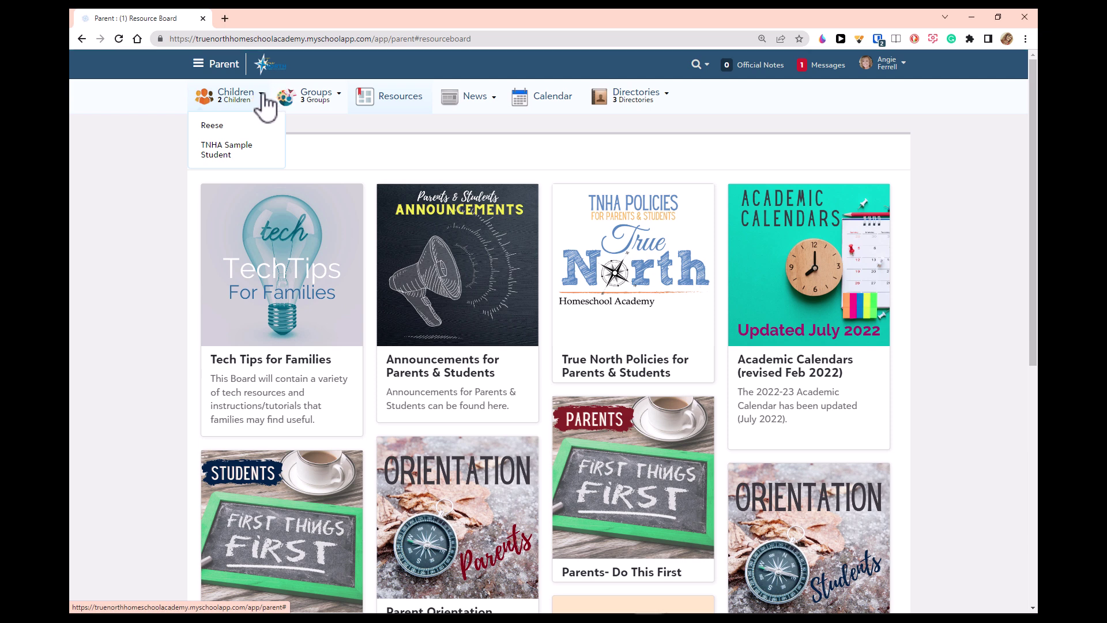
{"action": "left_click", "coordinate": [227, 150]}
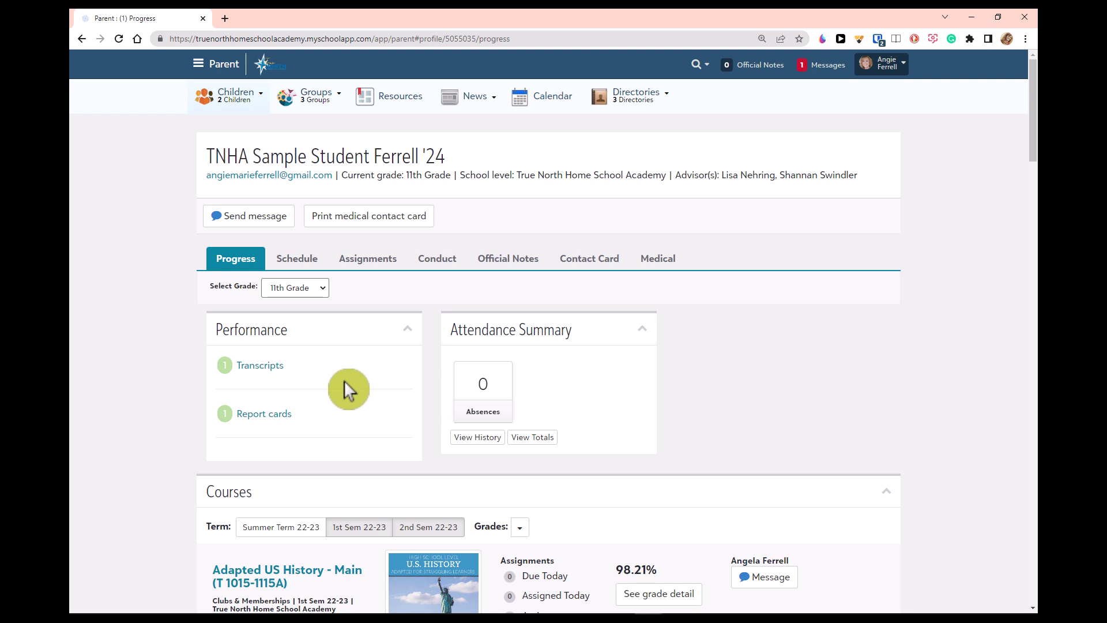
{"action": "scroll", "coordinate": [440, 398], "scroll_direction": "down", "scroll_amount": 4}
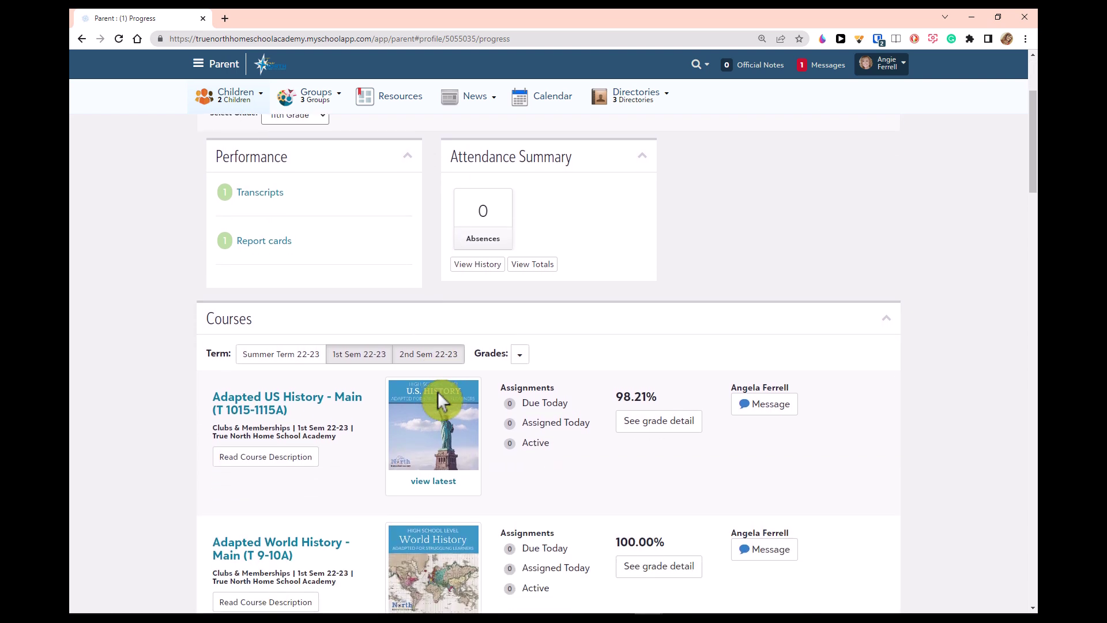
{"action": "scroll", "coordinate": [439, 396], "scroll_direction": "down", "scroll_amount": 1}
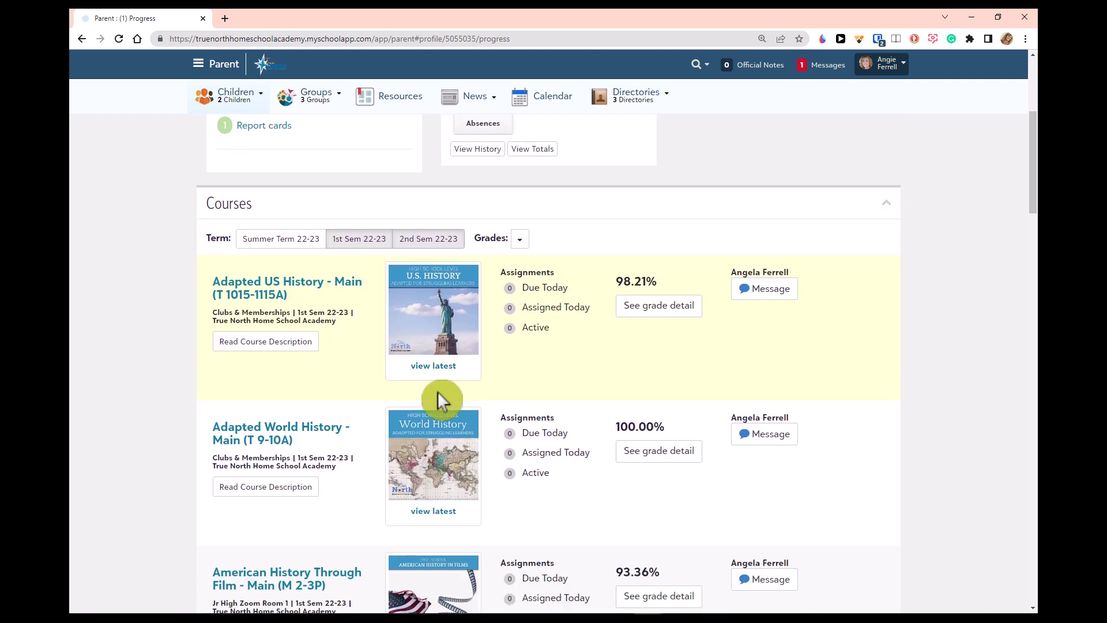
{"action": "scroll", "coordinate": [439, 394], "scroll_direction": "down", "scroll_amount": 2}
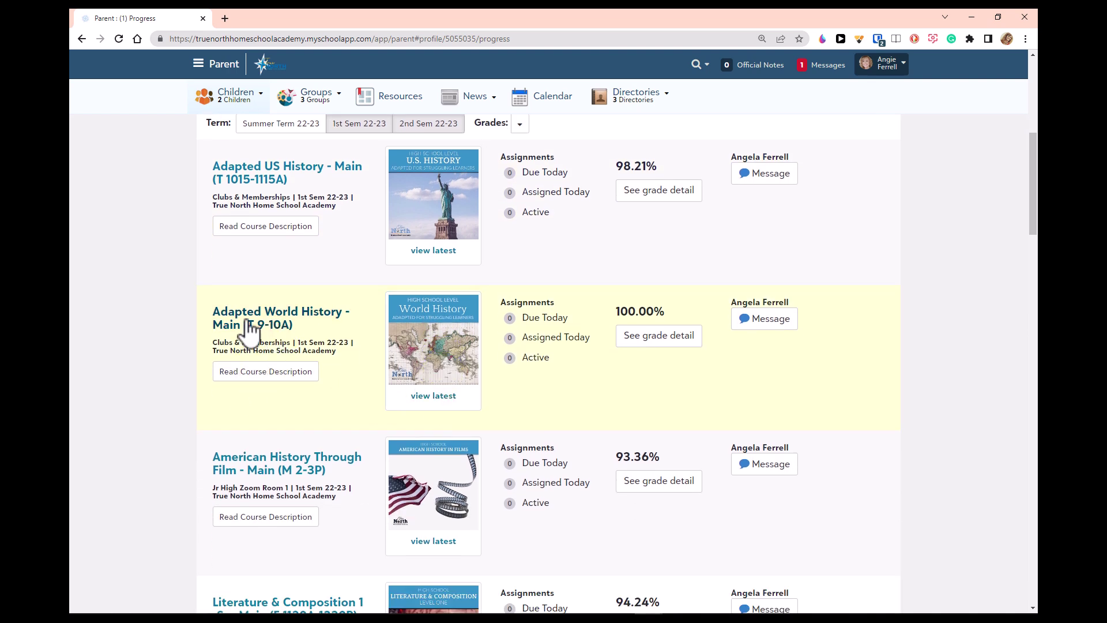
{"action": "scroll", "coordinate": [149, 326], "scroll_direction": "down", "scroll_amount": 1}
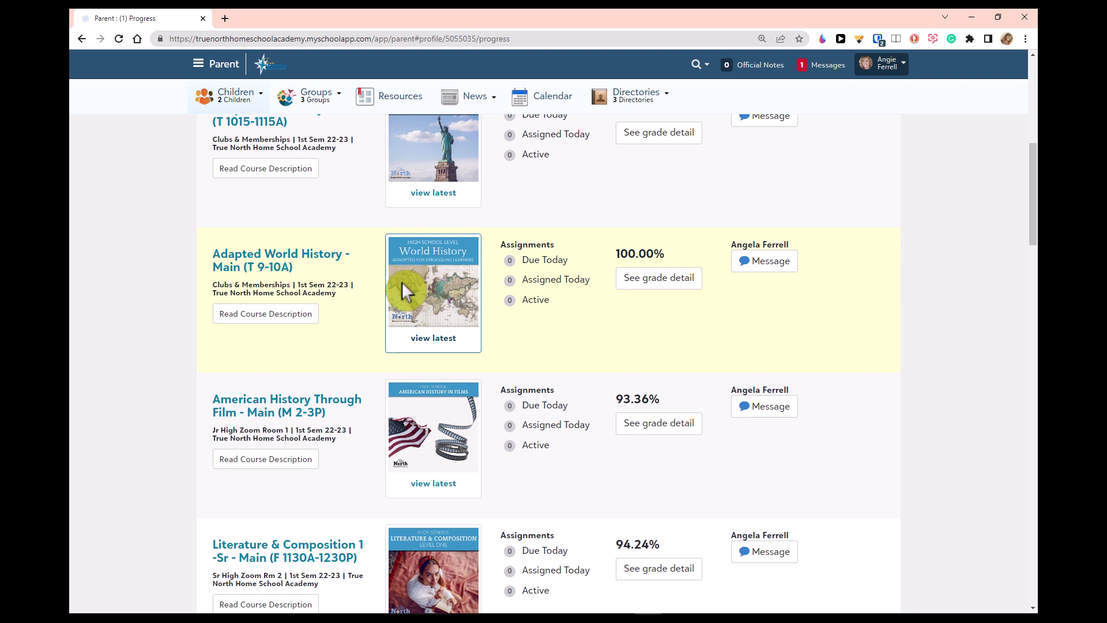
{"action": "scroll", "coordinate": [401, 283], "scroll_direction": "up", "scroll_amount": 2}
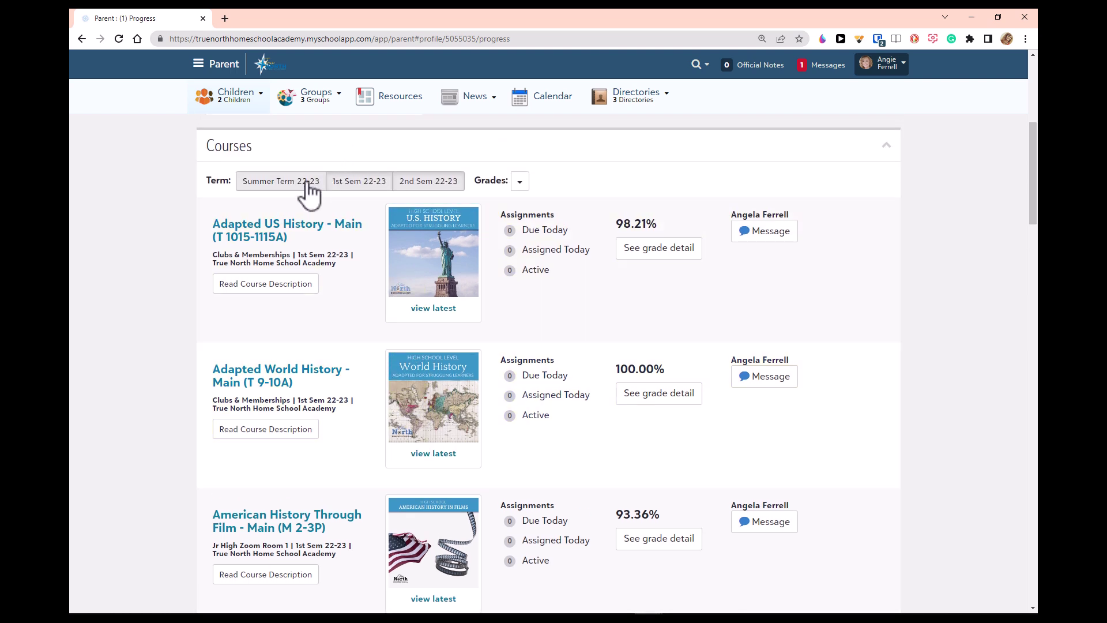
Filter the sample student's courses to Summer Term 22-23 only and show the Summer grades
{"action": "left_click", "coordinate": [301, 182]}
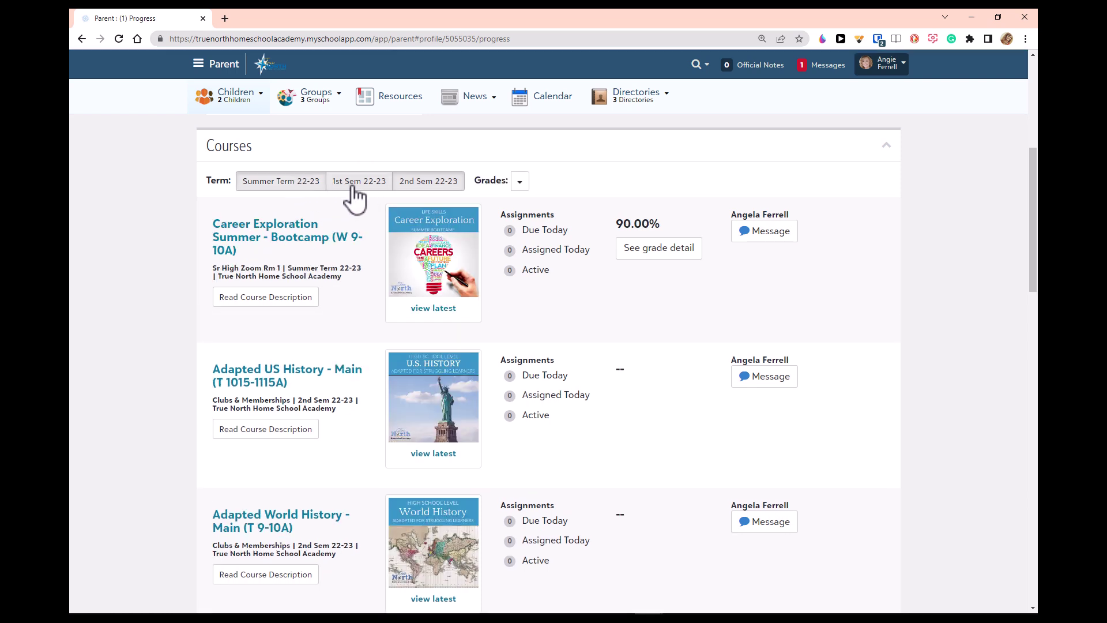
{"action": "left_click", "coordinate": [424, 185]}
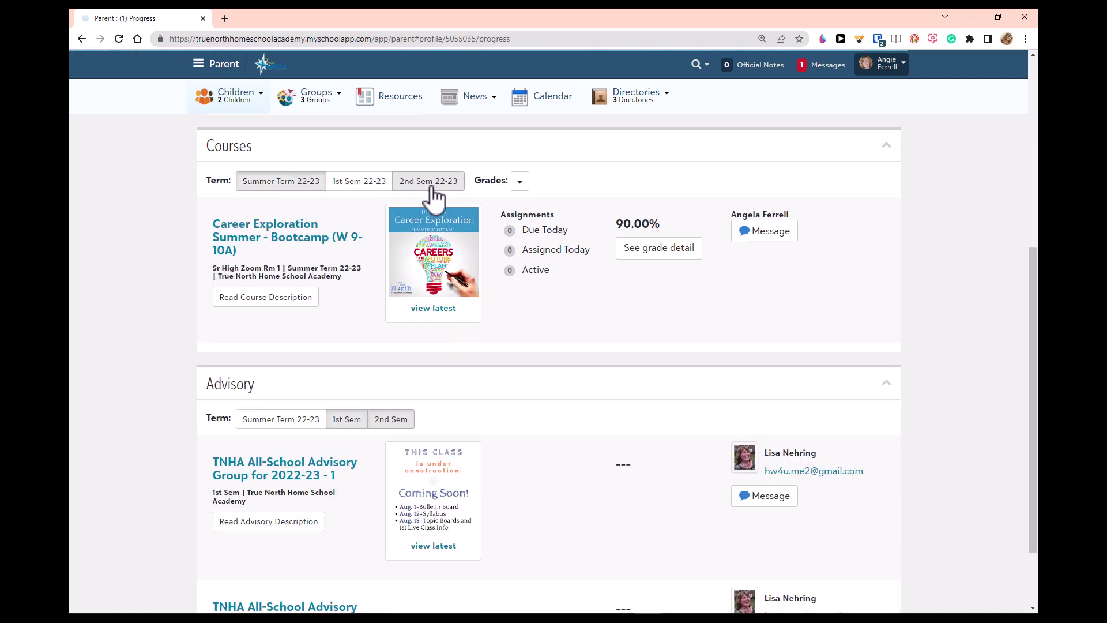
{"action": "left_click", "coordinate": [520, 183]}
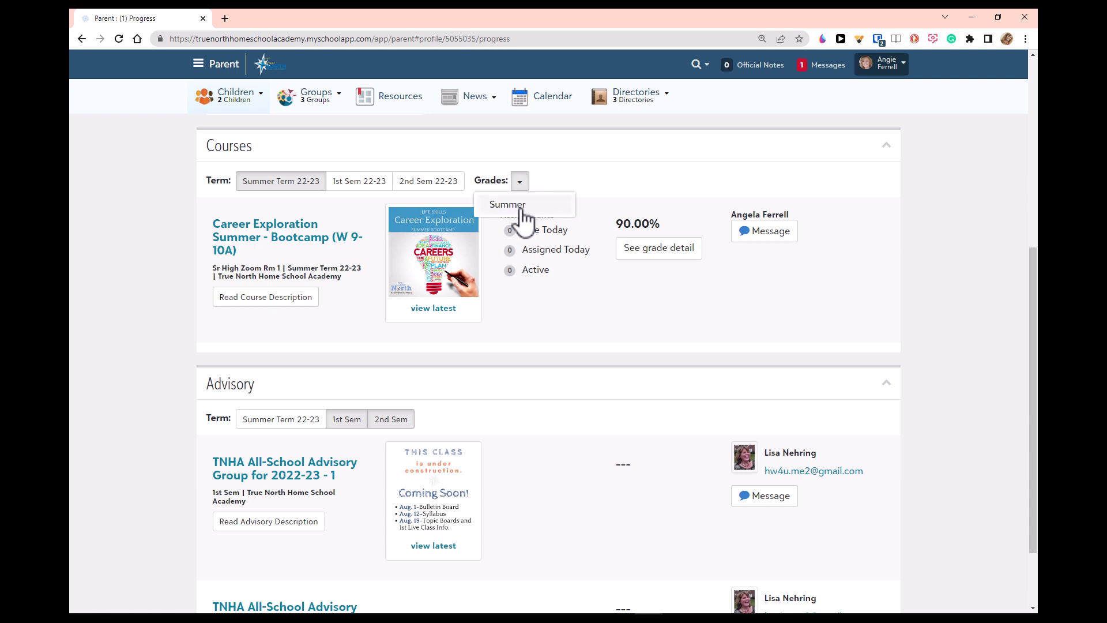
{"action": "left_click", "coordinate": [510, 208]}
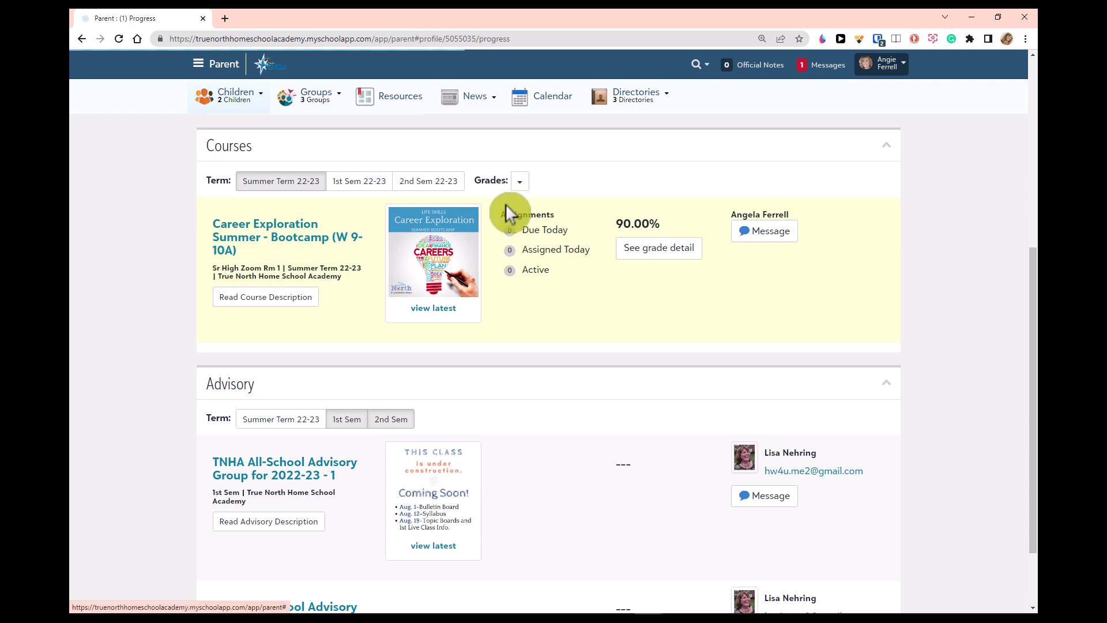
Switch the course list back to 1st Sem 22-23 and 2nd Sem 22-23 without the summer term
{"action": "left_click", "coordinate": [429, 183]}
{"action": "left_click", "coordinate": [359, 183]}
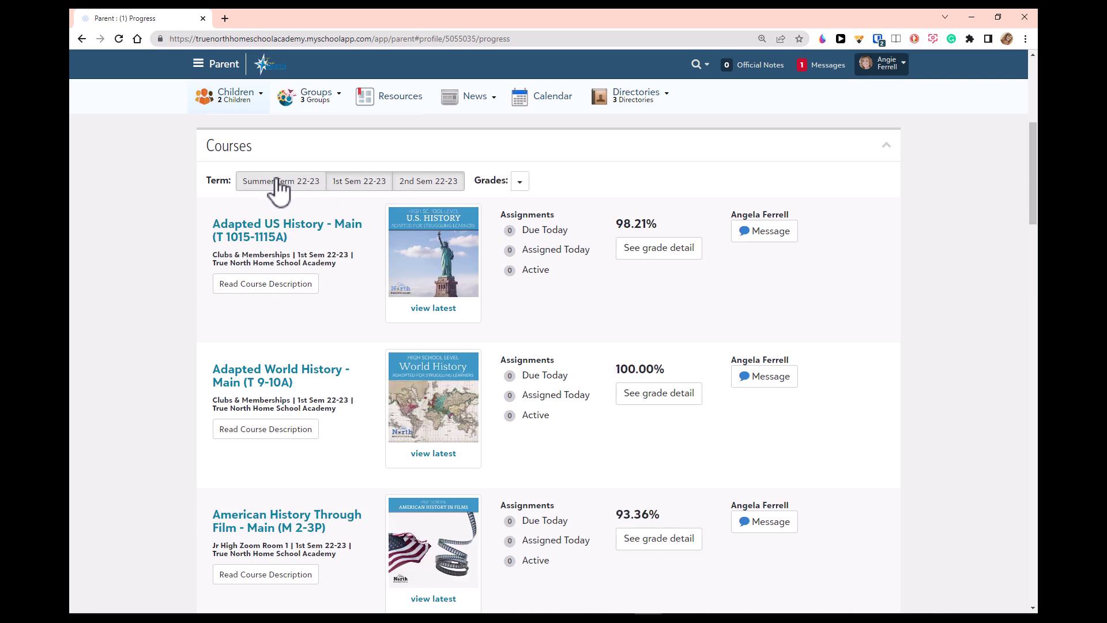
{"action": "left_click", "coordinate": [417, 231]}
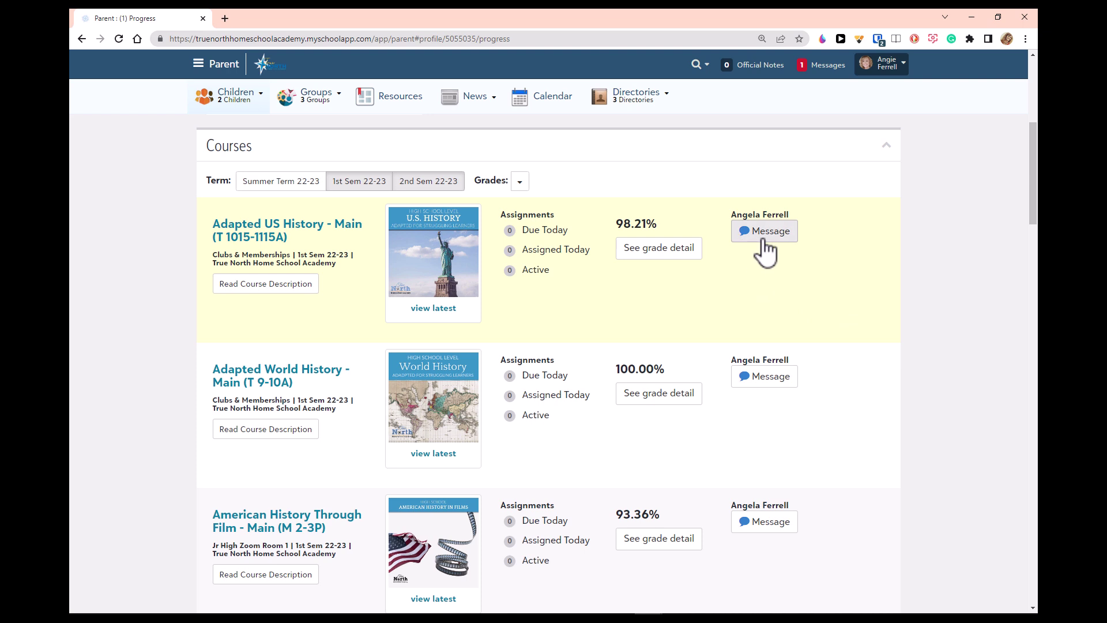
Open the grade detail for Literature & Composition 1 and examine the graph and the individual assignment scores
{"action": "scroll", "coordinate": [334, 312], "scroll_direction": "down", "scroll_amount": 1}
{"action": "scroll", "coordinate": [333, 312], "scroll_direction": "down", "scroll_amount": 2}
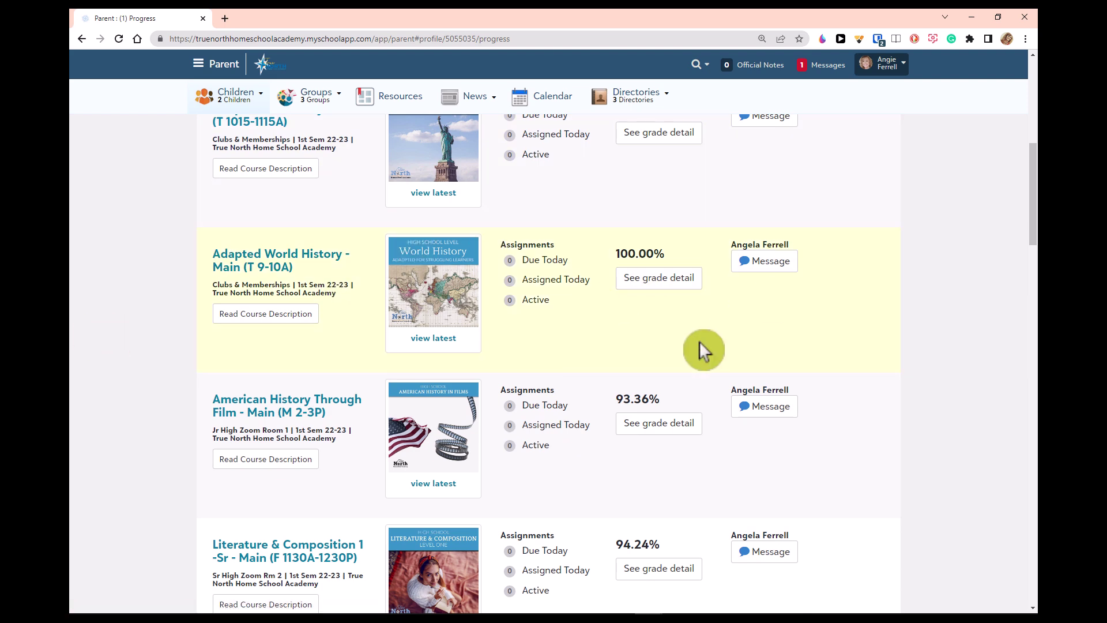
{"action": "scroll", "coordinate": [709, 415], "scroll_direction": "down", "scroll_amount": 4}
{"action": "left_click", "coordinate": [661, 344]}
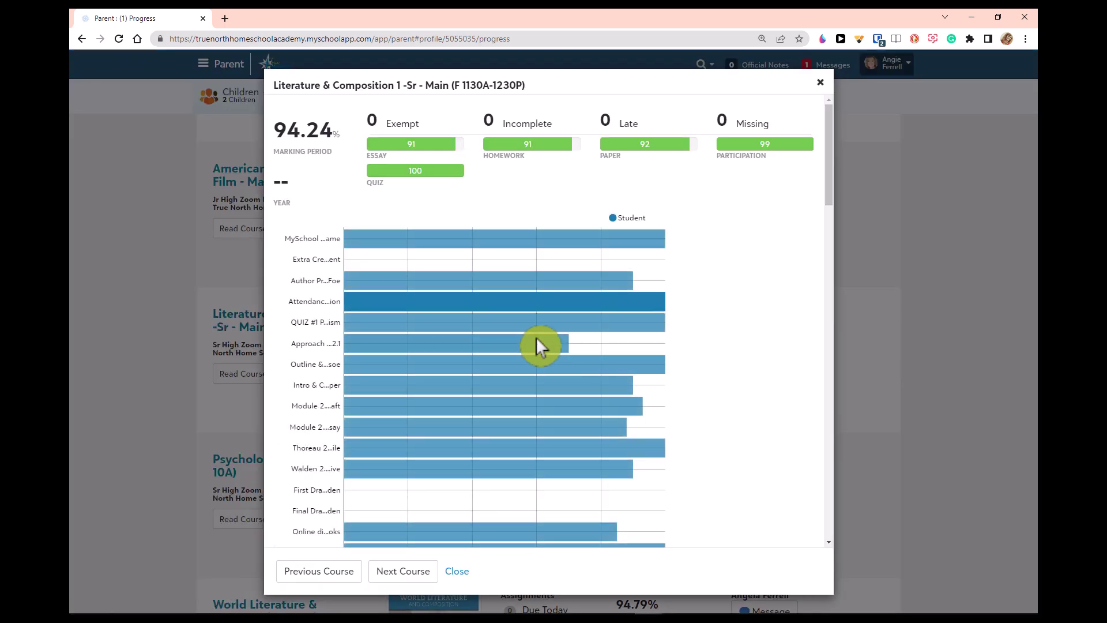
{"action": "scroll", "coordinate": [553, 323], "scroll_direction": "down", "scroll_amount": 6}
{"action": "scroll", "coordinate": [562, 327], "scroll_direction": "down", "scroll_amount": 2}
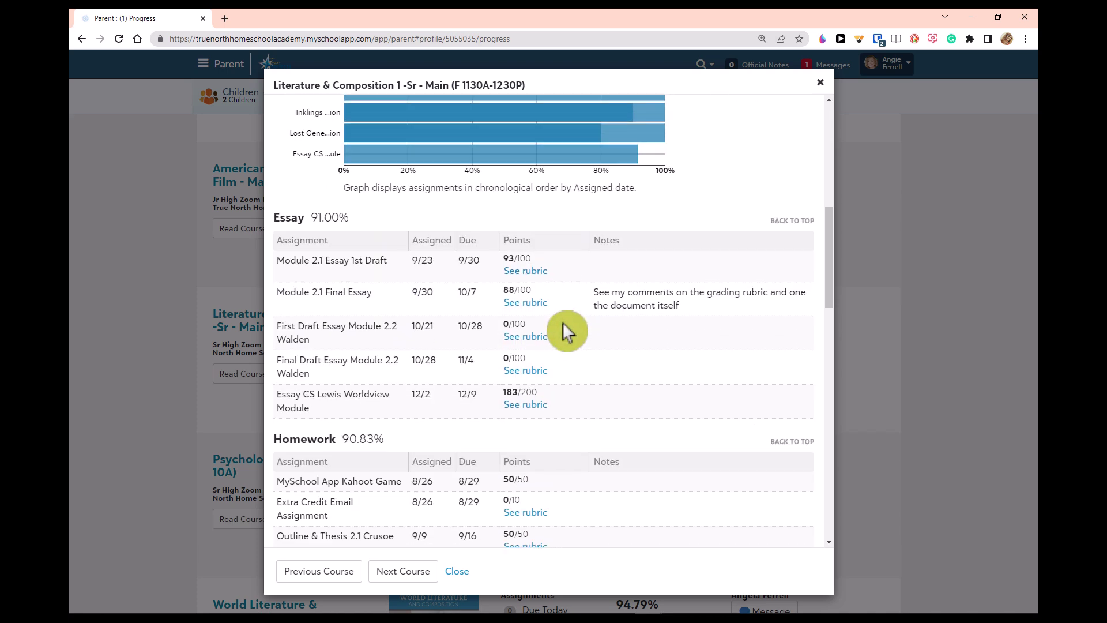
Review the homework and paper scores in the Literature & Composition 1 grade detail and close it
{"action": "scroll", "coordinate": [612, 398], "scroll_direction": "down", "scroll_amount": 7}
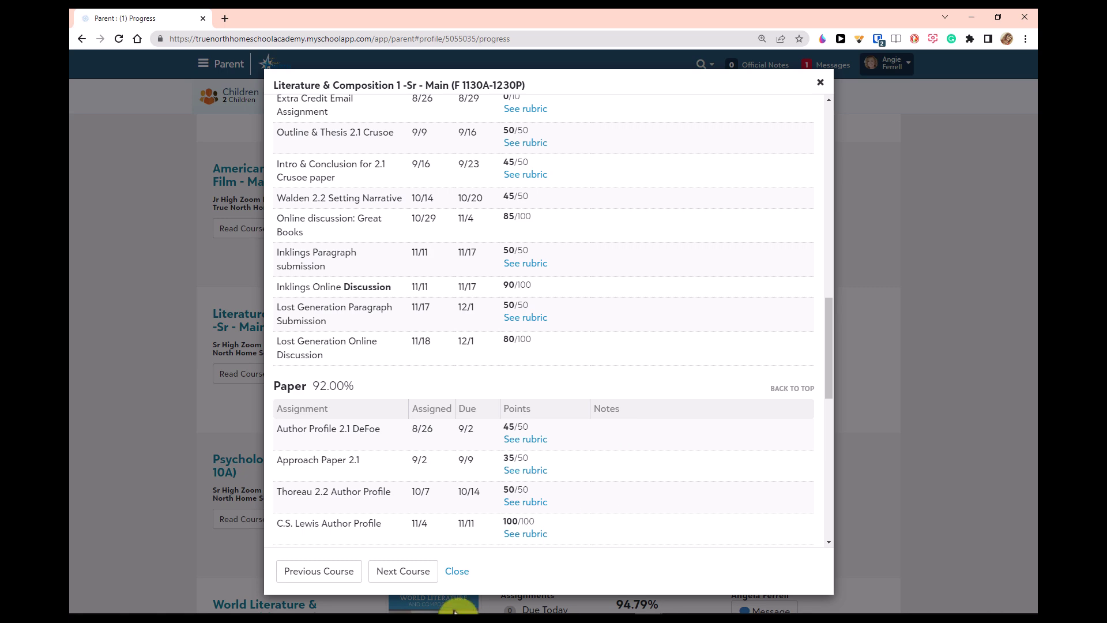
{"action": "left_click", "coordinate": [460, 573]}
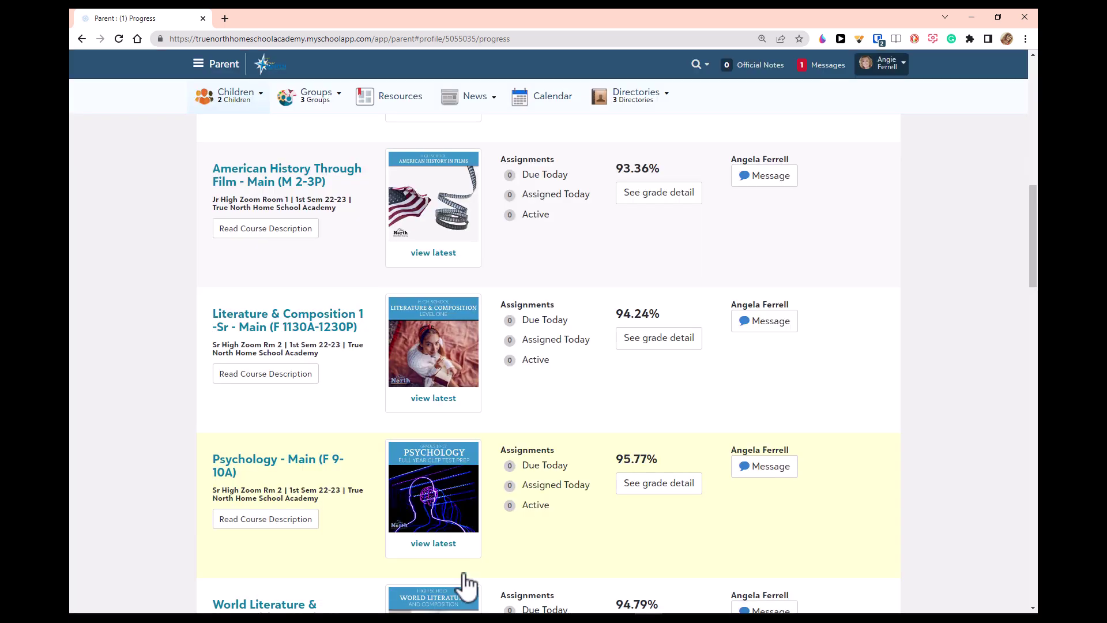
View the Literature & Composition 1 class page with its bulletin board, and return to the sample student's progress page
{"action": "scroll", "coordinate": [466, 586], "scroll_direction": "down", "scroll_amount": 2}
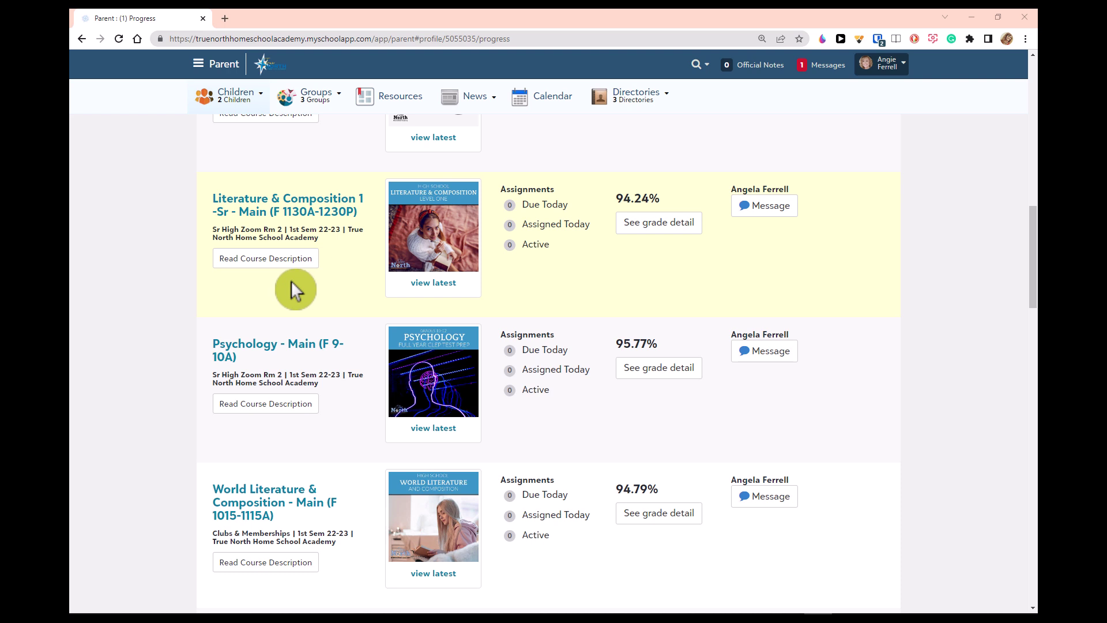
{"action": "left_click", "coordinate": [304, 219]}
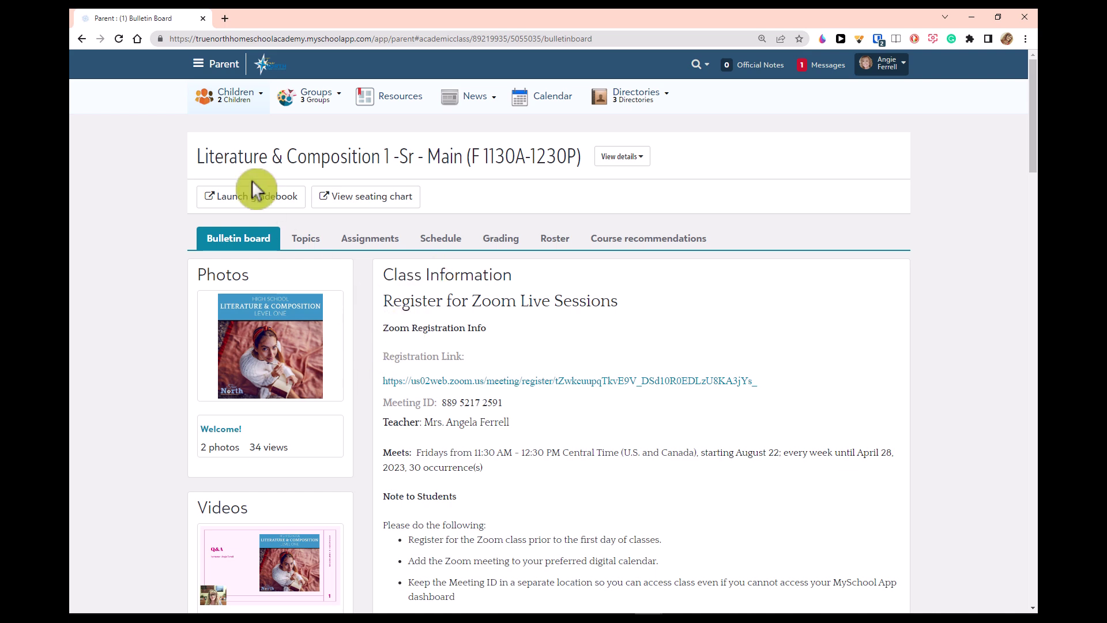
{"action": "left_click", "coordinate": [82, 39]}
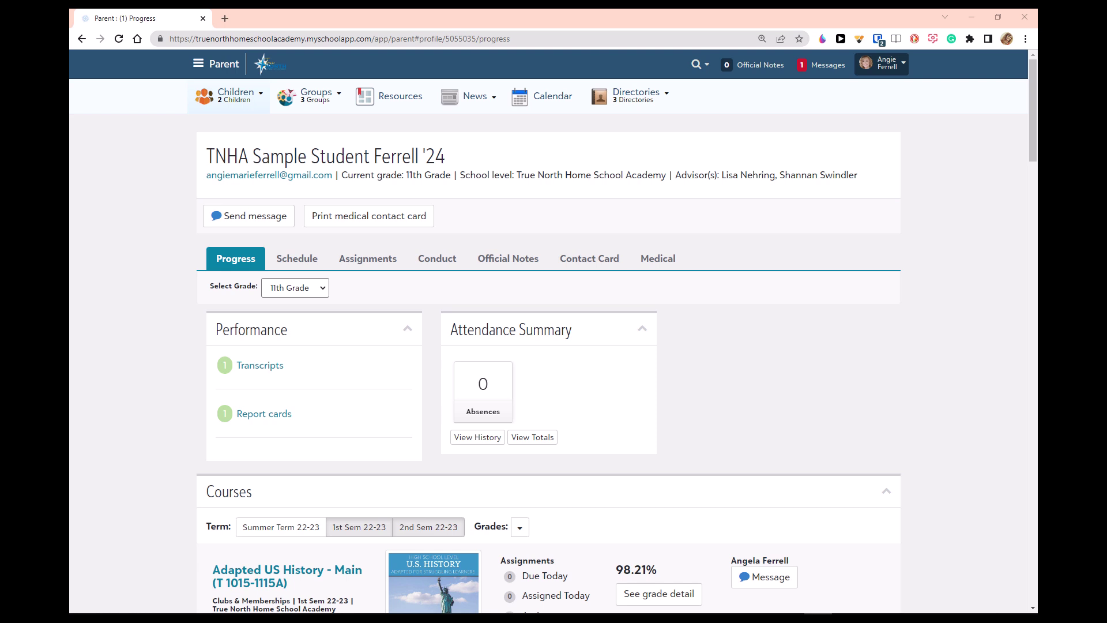
Open the sample student's full schedule, look one month ahead and return to May 2023
{"action": "left_click", "coordinate": [301, 269]}
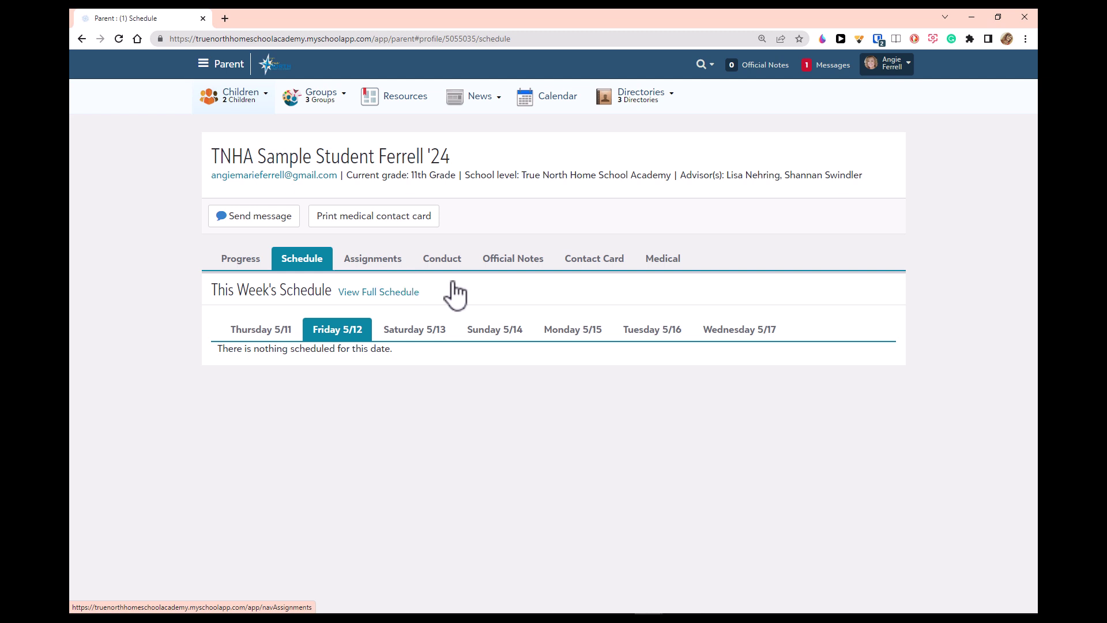
{"action": "left_click", "coordinate": [385, 293]}
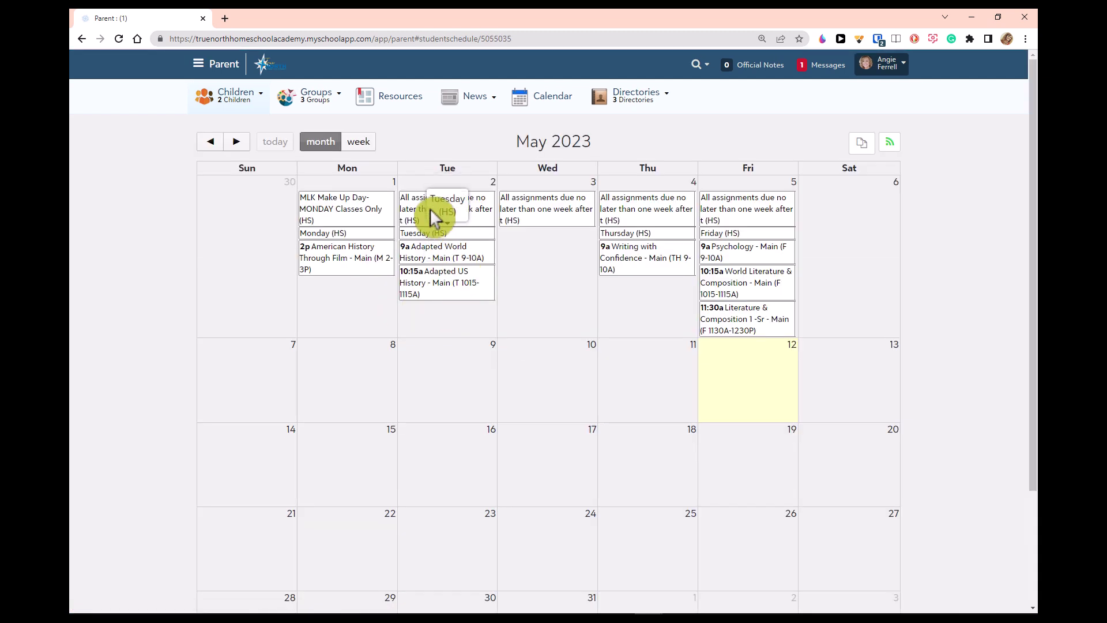
{"action": "left_click", "coordinate": [232, 143]}
{"action": "left_click", "coordinate": [211, 143]}
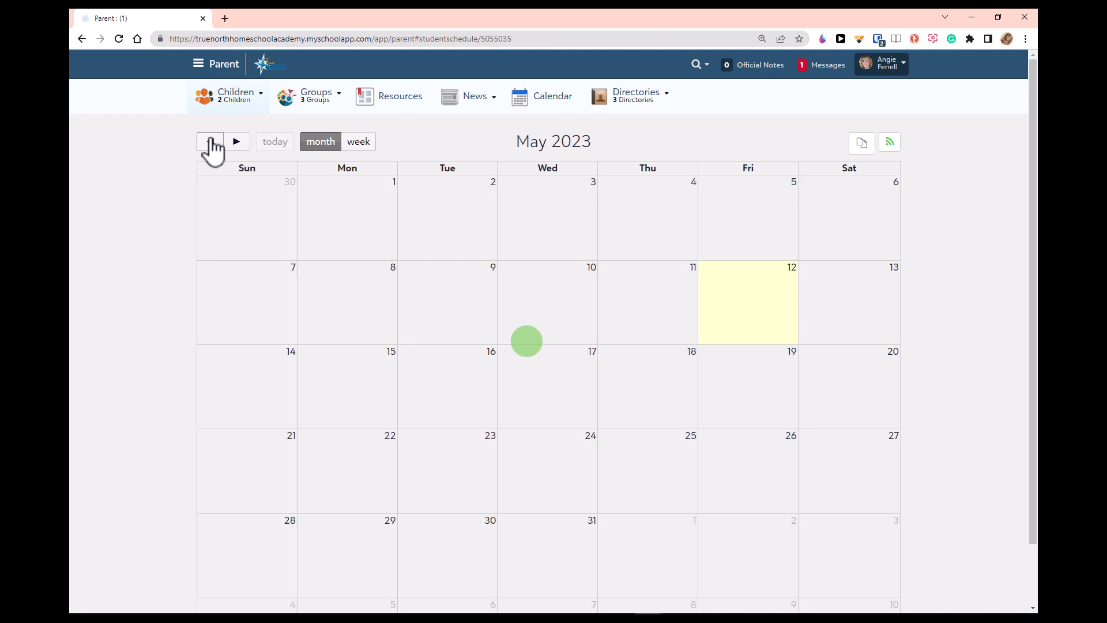
View the full schedule by week, including Apr 23 - 29, 2023, and return to the student's schedule overview
{"action": "left_click", "coordinate": [361, 143]}
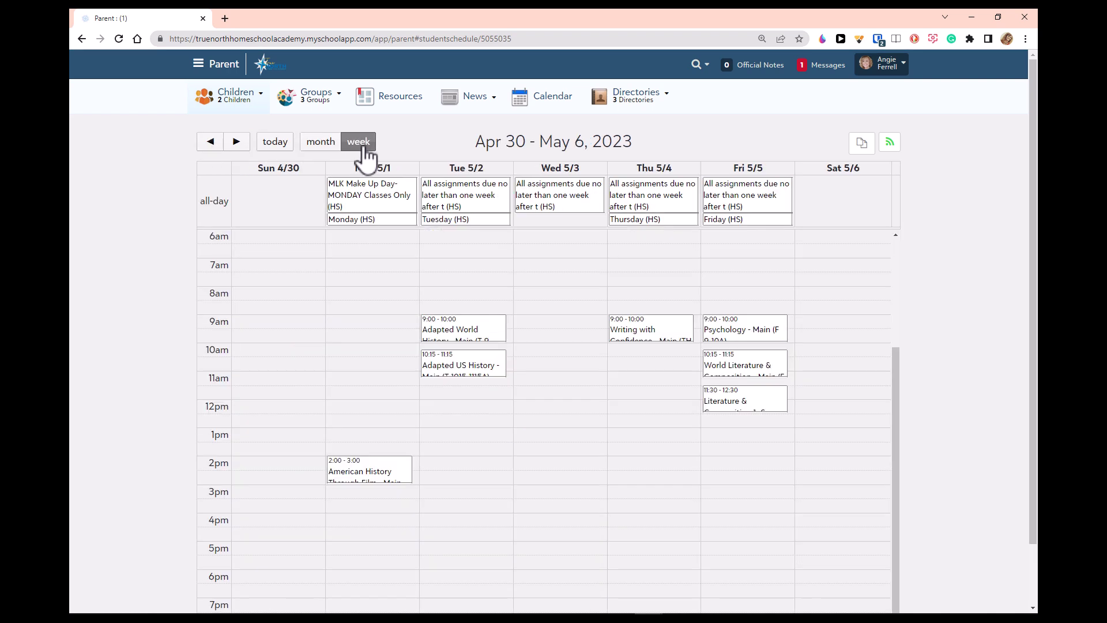
{"action": "left_click", "coordinate": [210, 142]}
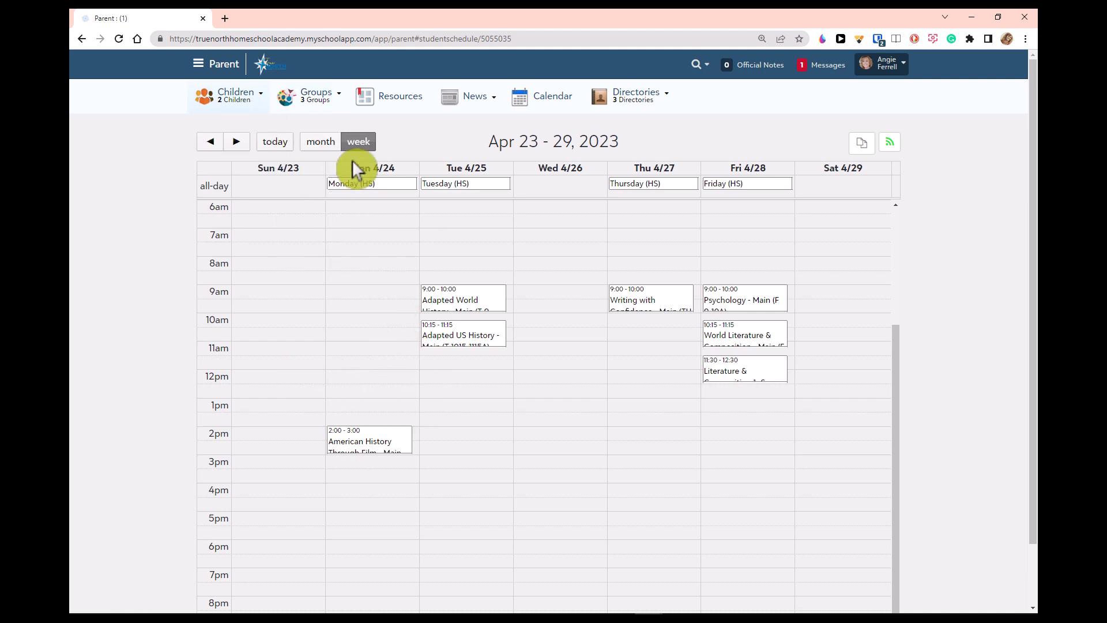
{"action": "left_click", "coordinate": [82, 38]}
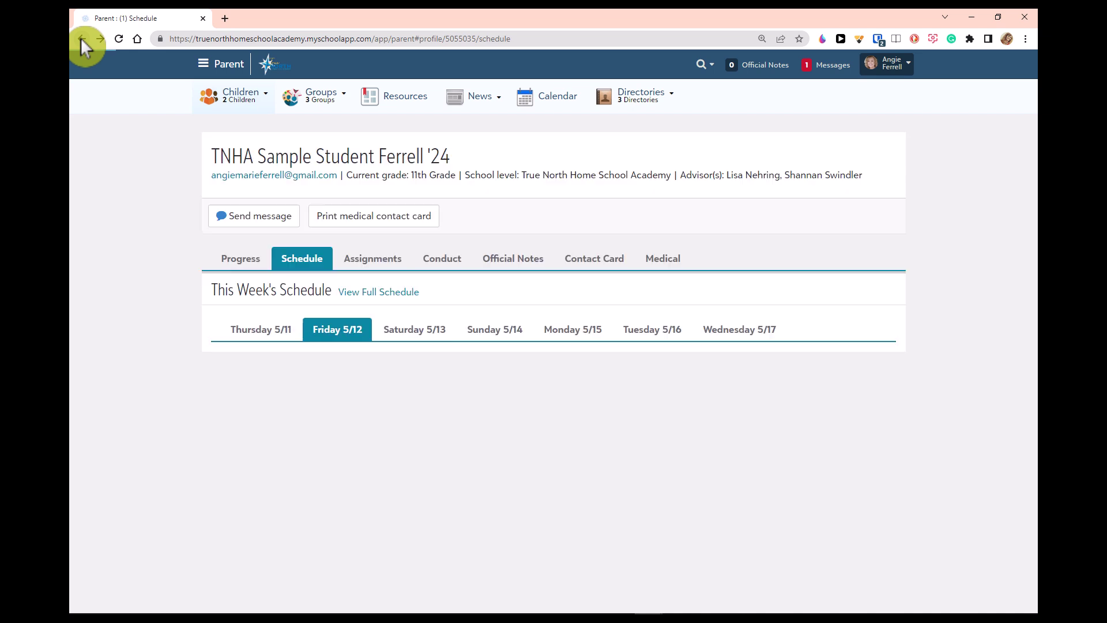
{"action": "left_click", "coordinate": [331, 265]}
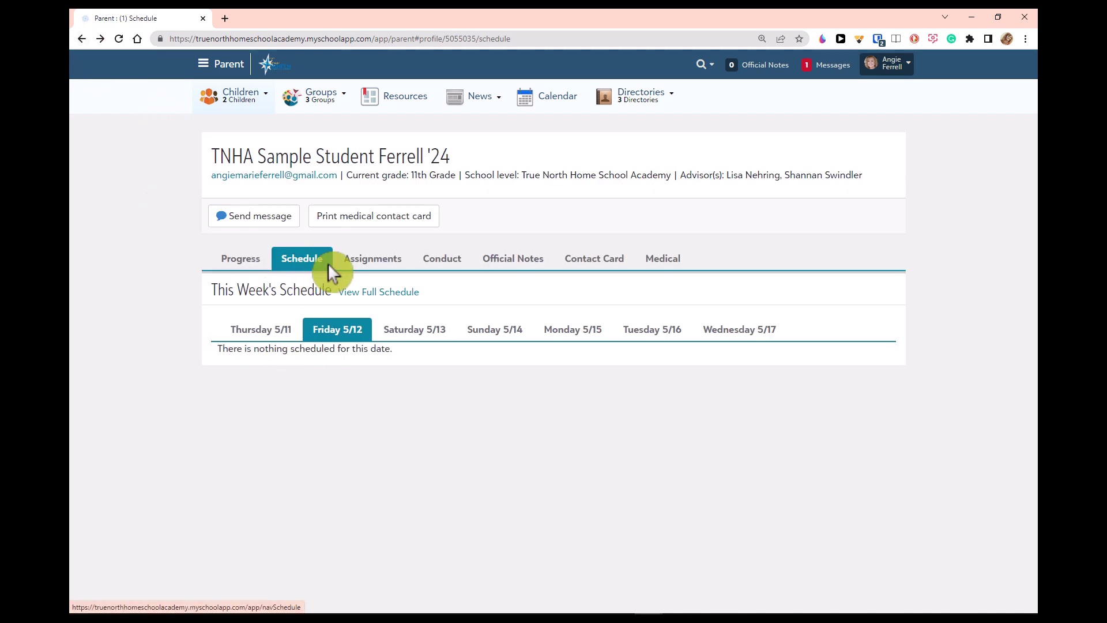
Open the student's assignments, view the active ones for today, and list those for the whole month of May 2023
{"action": "left_click", "coordinate": [380, 261]}
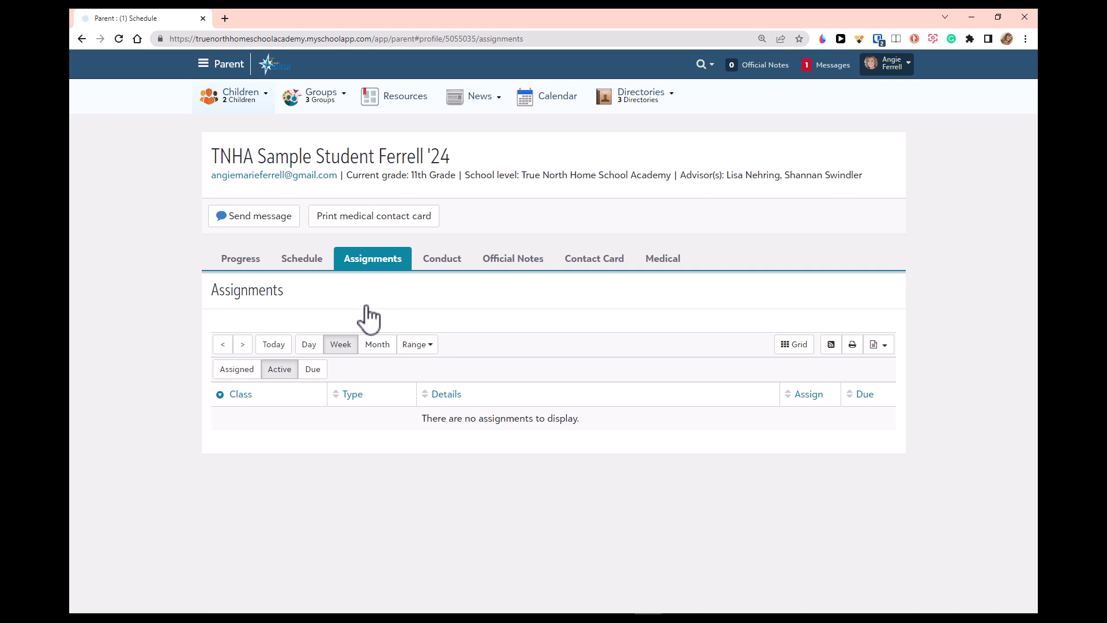
{"action": "left_click", "coordinate": [305, 346]}
{"action": "left_click", "coordinate": [273, 369]}
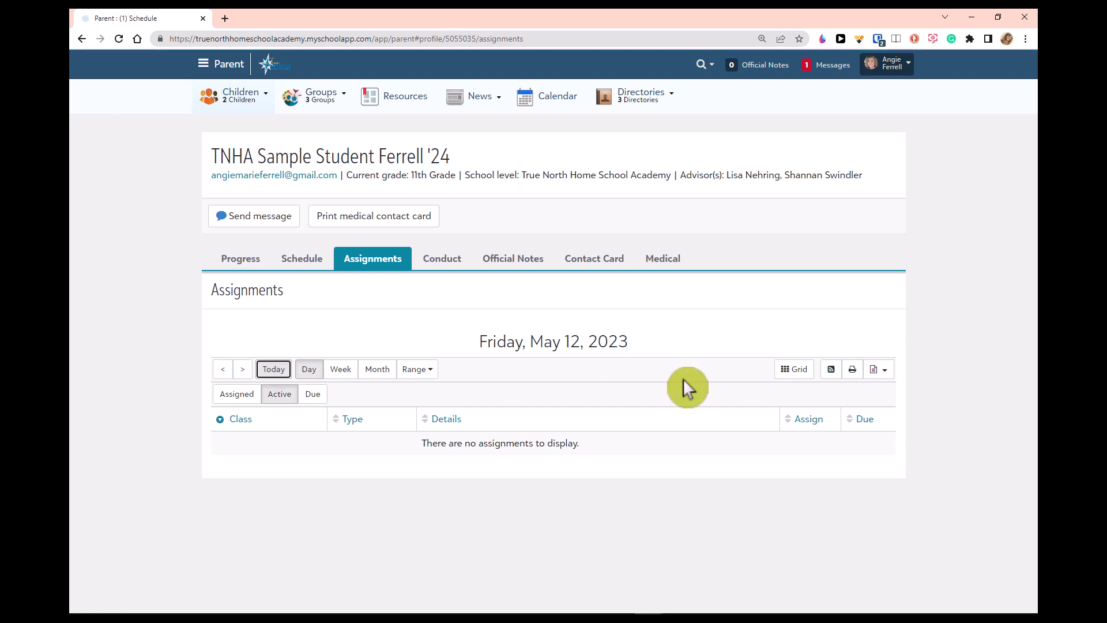
{"action": "left_click", "coordinate": [377, 370]}
{"action": "scroll", "coordinate": [396, 400], "scroll_direction": "down", "scroll_amount": 2}
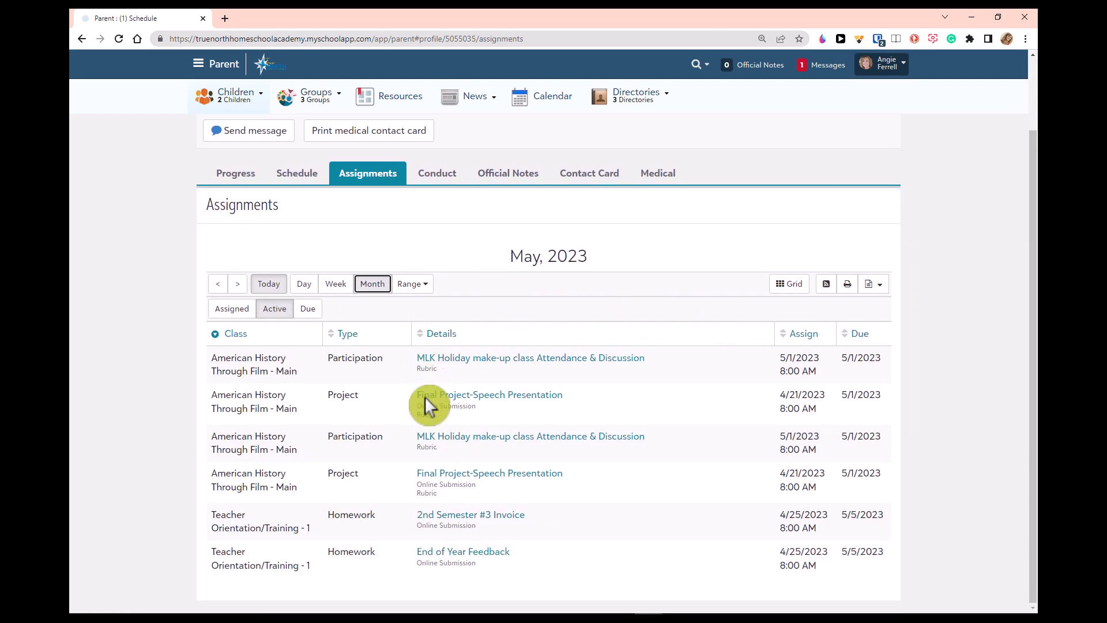